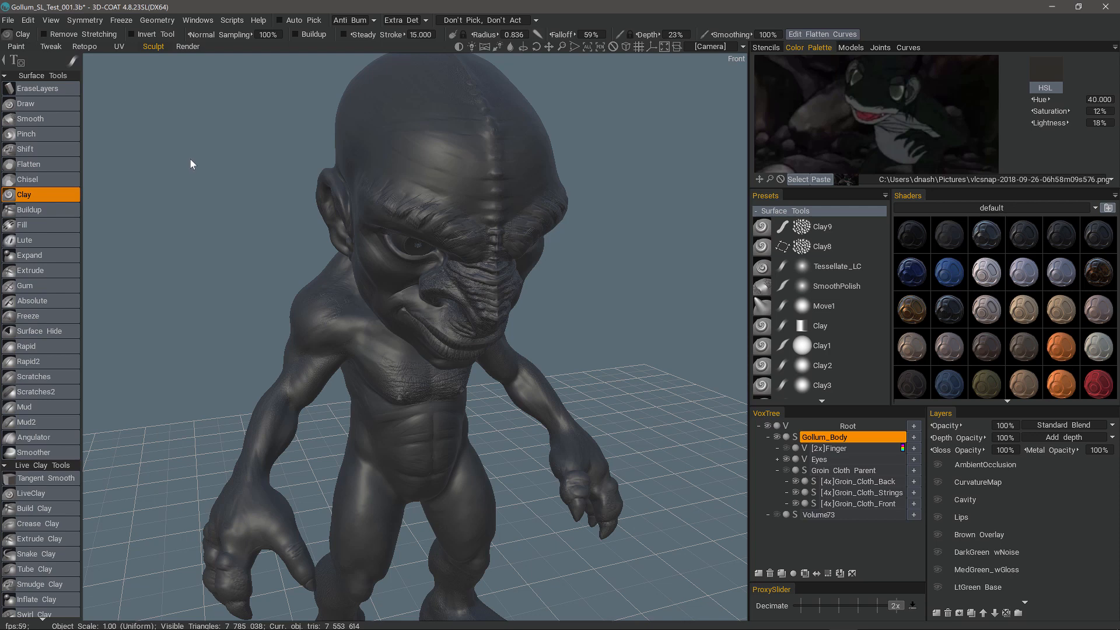
click(201, 19)
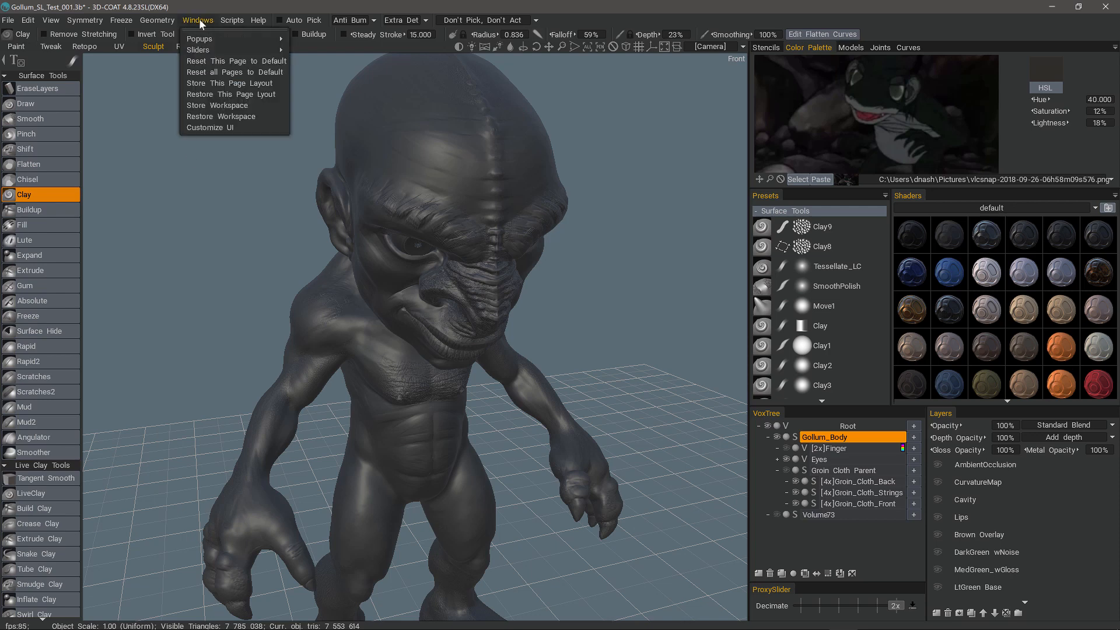
mouse_move(225, 40)
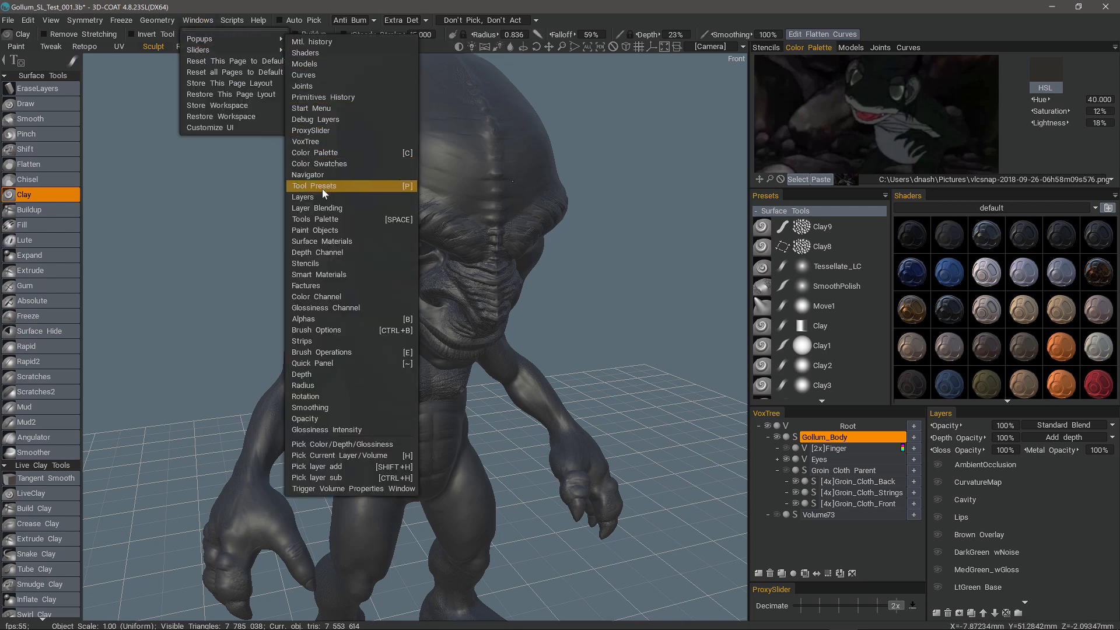
click(982, 500)
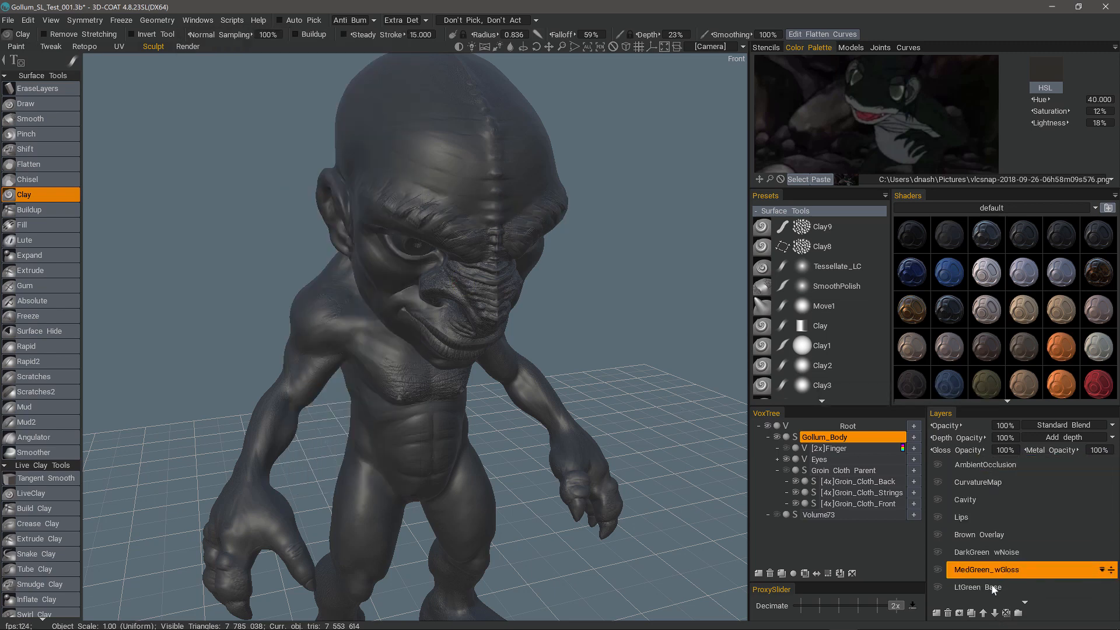
click(985, 536)
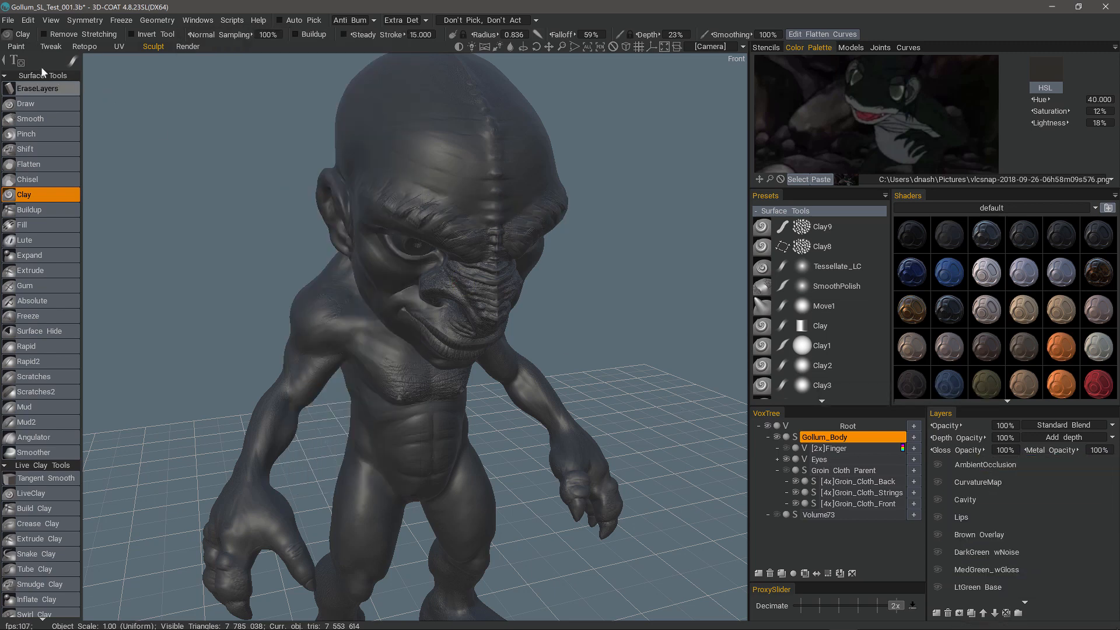
Compare the creature's display in the Paint room and the Sculpt room, finishing in the Paint room
click(17, 47)
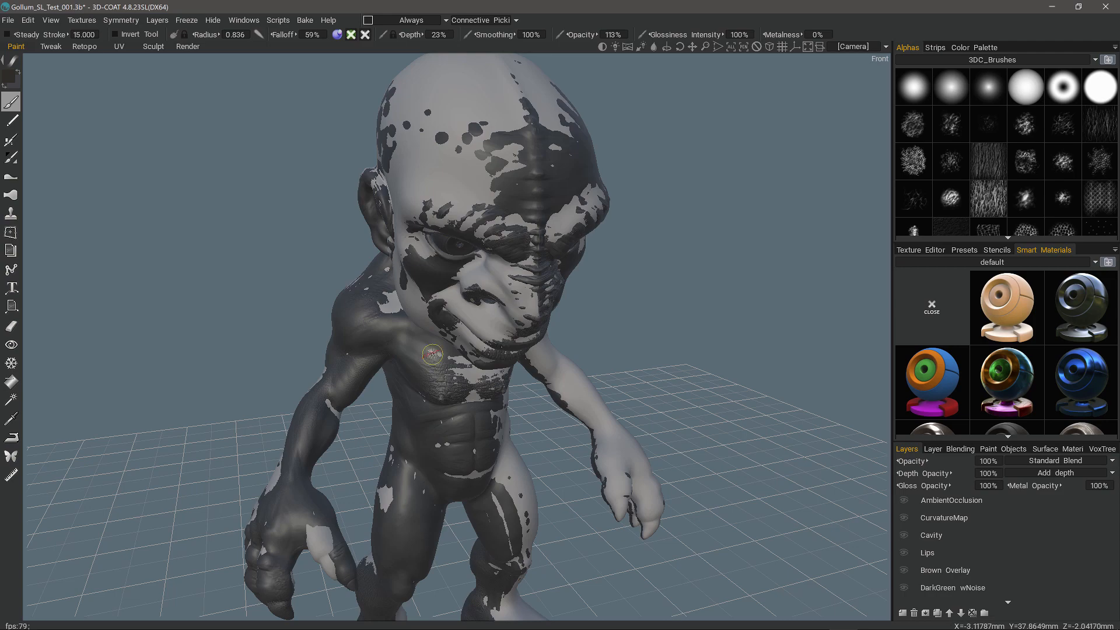
mouse_move(365, 333)
alt+mouse_down()
mouse_move(422, 328)
mouse_move(344, 317)
alt+mouse_up()
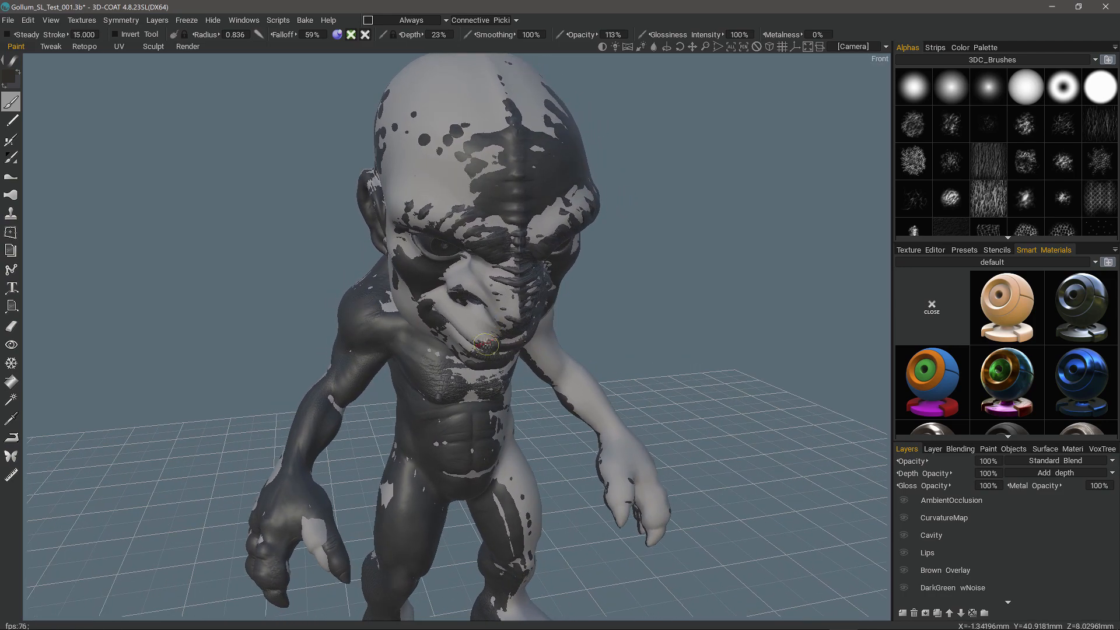
alt+drag(465, 324, 459, 325)
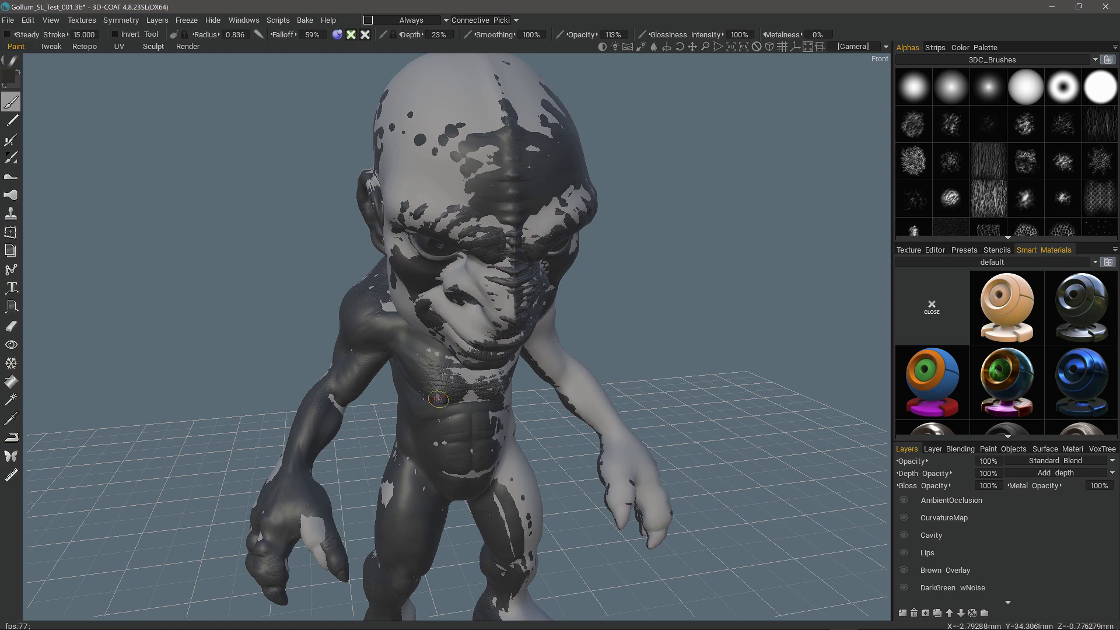
alt+right_drag(447, 373, 435, 433)
alt+middle_drag(435, 433, 457, 384)
alt+drag(471, 340, 478, 359)
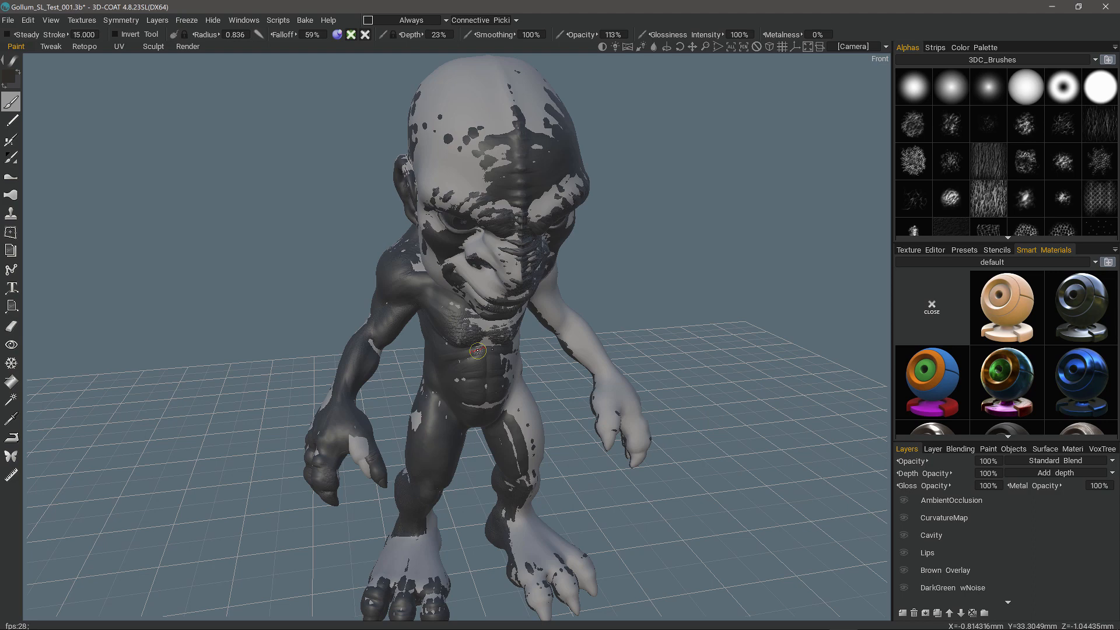
click(153, 47)
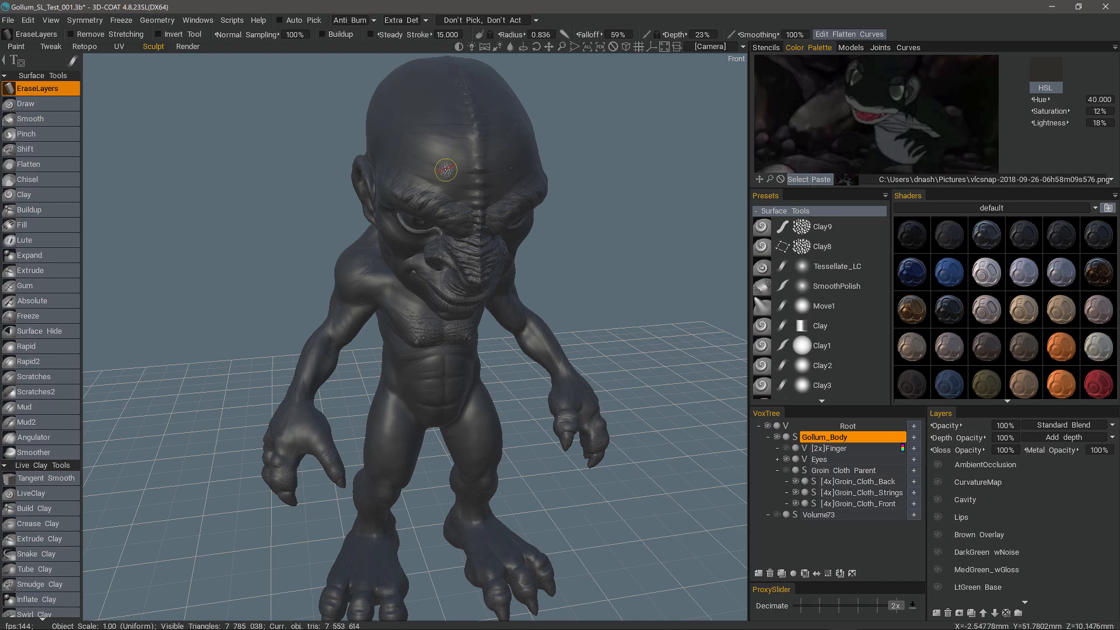
click(16, 46)
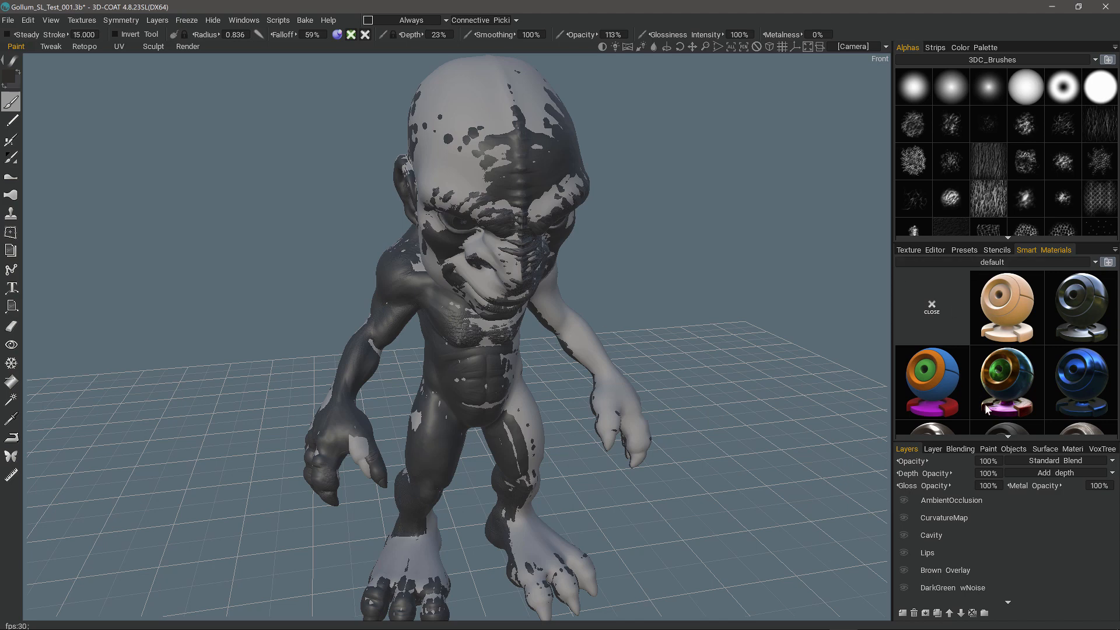
Hide the Gollum_Body paint object and examine the surface detail on the sculpted head and body
click(1005, 449)
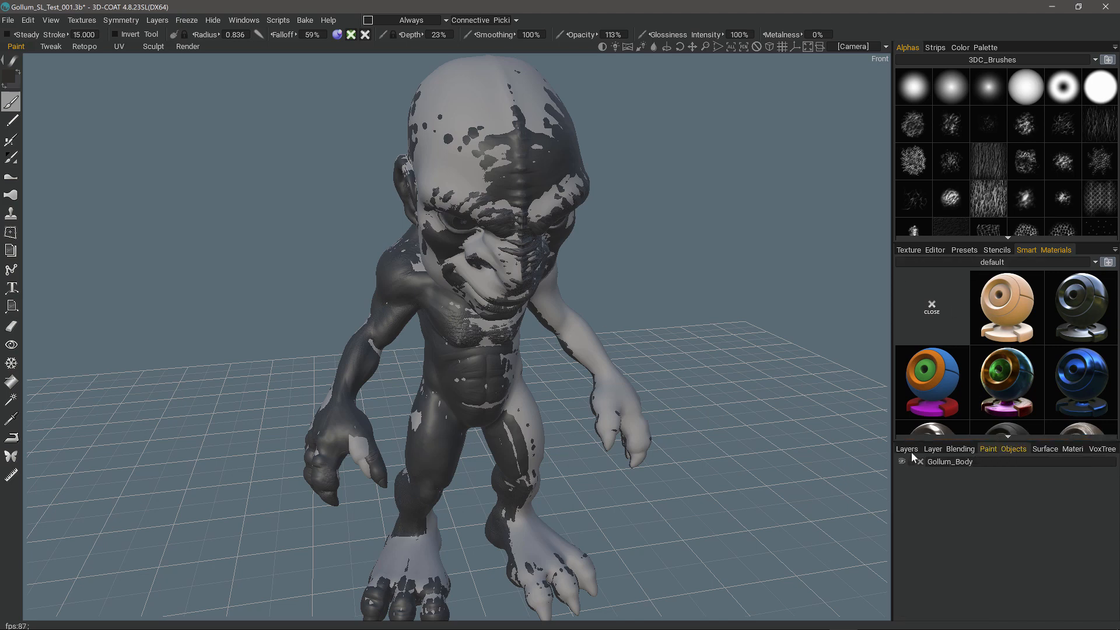
click(902, 462)
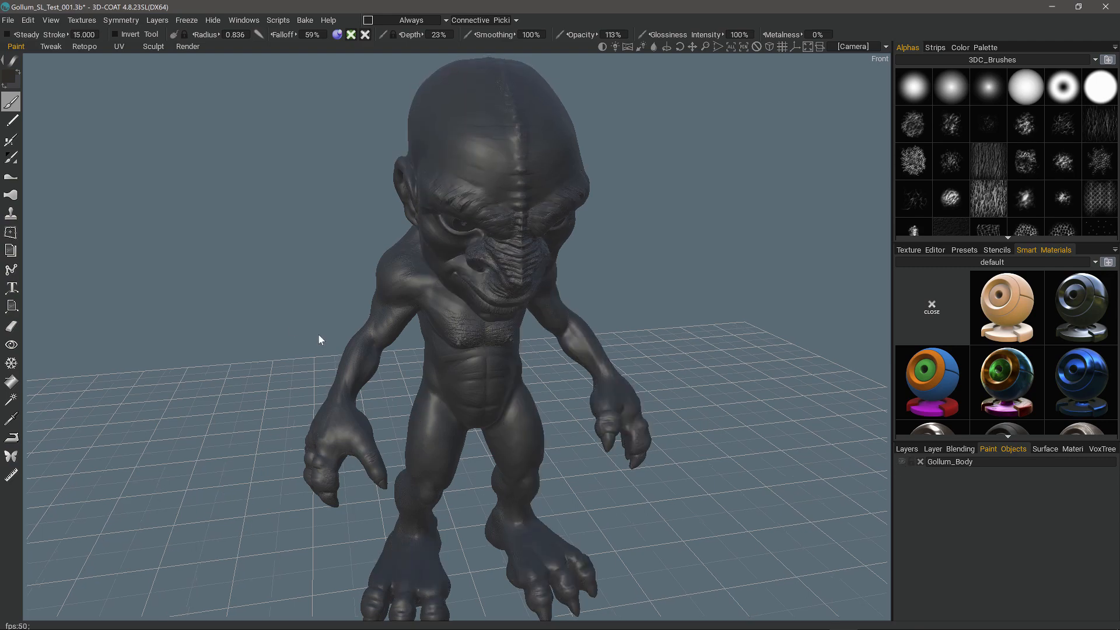
drag(317, 333, 257, 298)
mouse_move(758, 403)
mouse_down()
mouse_move(1079, 455)
mouse_move(517, 296)
mouse_move(473, 301)
mouse_up()
scroll(454, 305, up, 10)
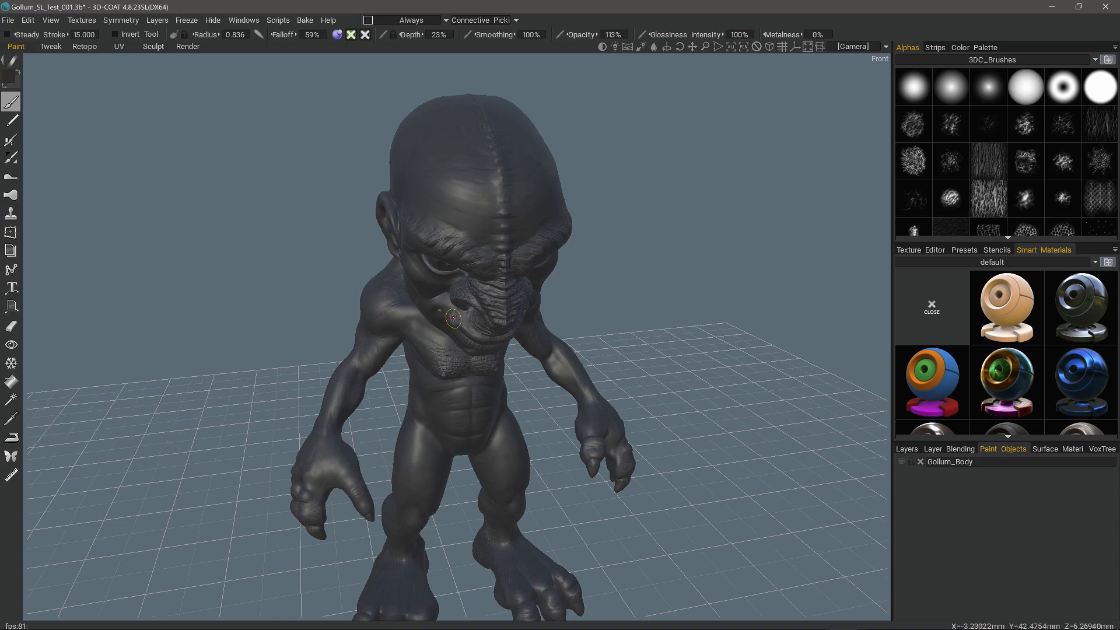
scroll(467, 319, up, 3)
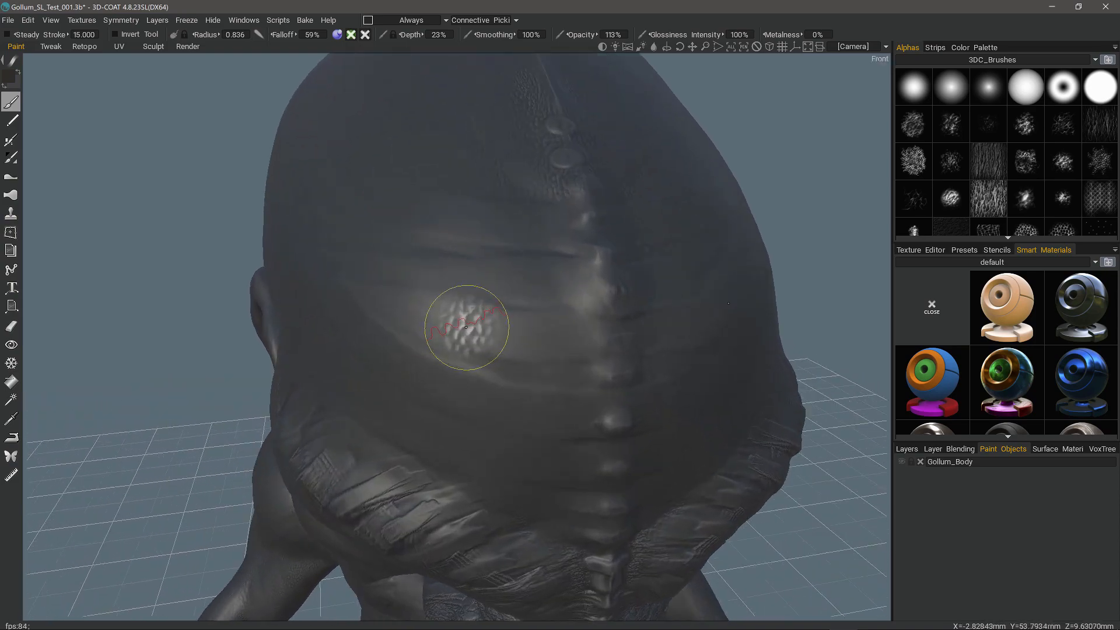
mouse_move(466, 320)
alt+mouse_down()
mouse_move(475, 317)
mouse_move(397, 287)
mouse_move(421, 226)
mouse_move(453, 352)
mouse_move(368, 442)
mouse_move(388, 475)
mouse_move(382, 458)
alt+mouse_up()
scroll(380, 459, down, 10)
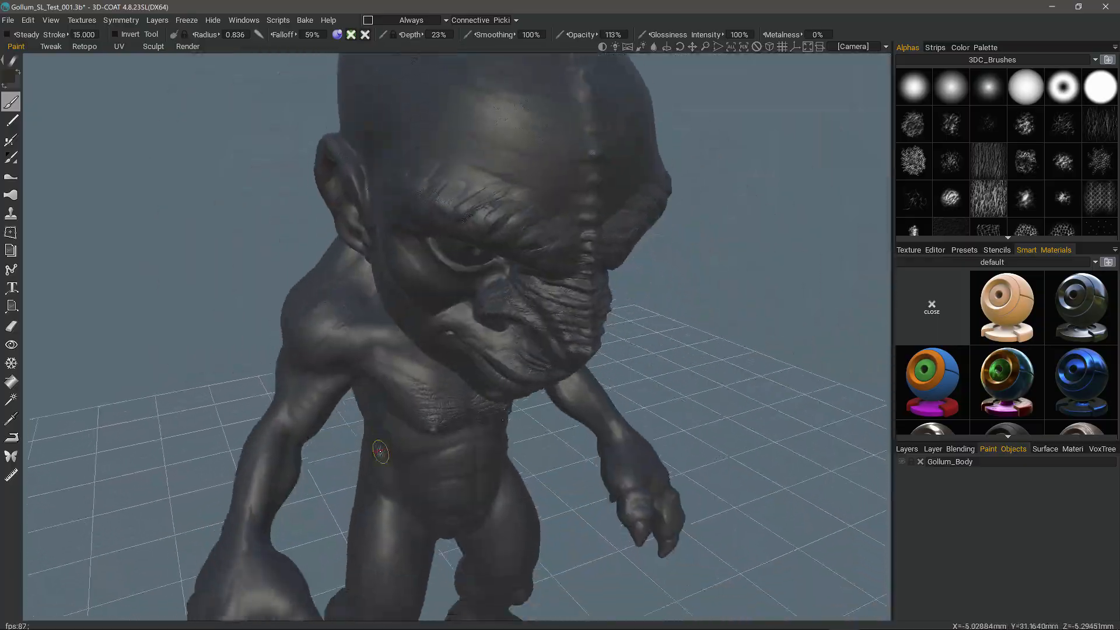
mouse_move(736, 370)
alt+mouse_down()
mouse_move(714, 388)
mouse_move(752, 407)
alt+mouse_up()
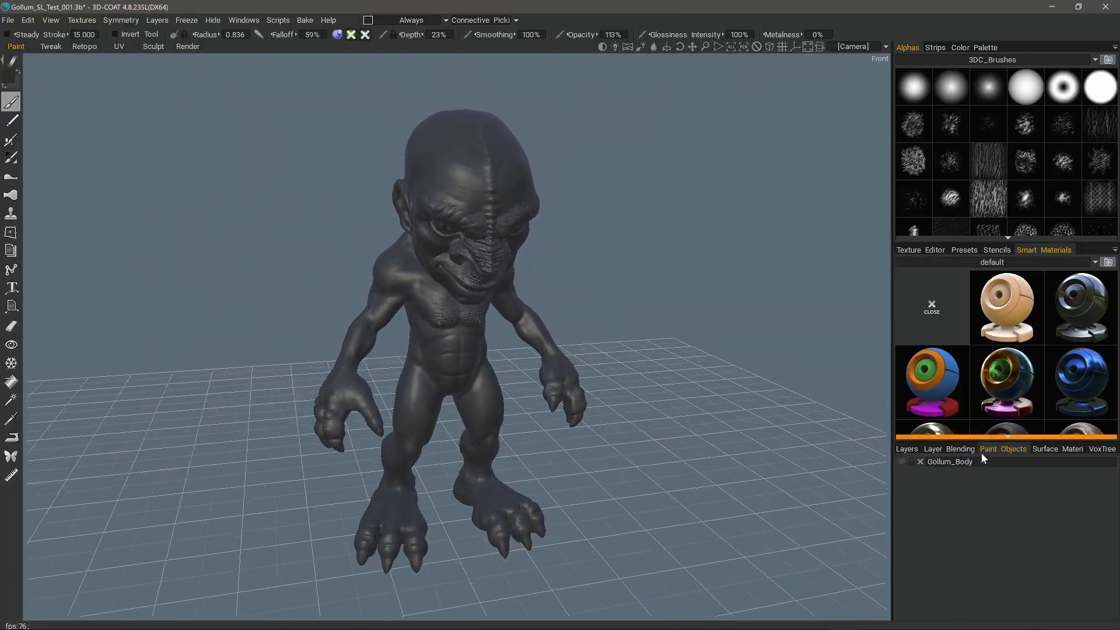
Turn off Show Voxels in Paint Room and make the Gollum_Body paint object visible
click(51, 19)
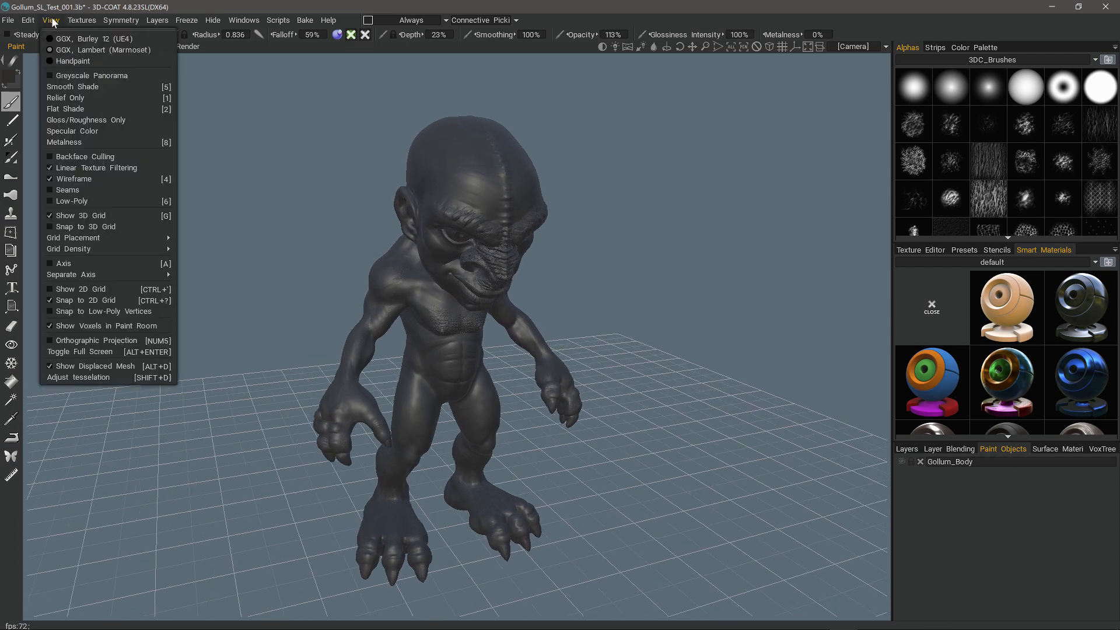
click(64, 325)
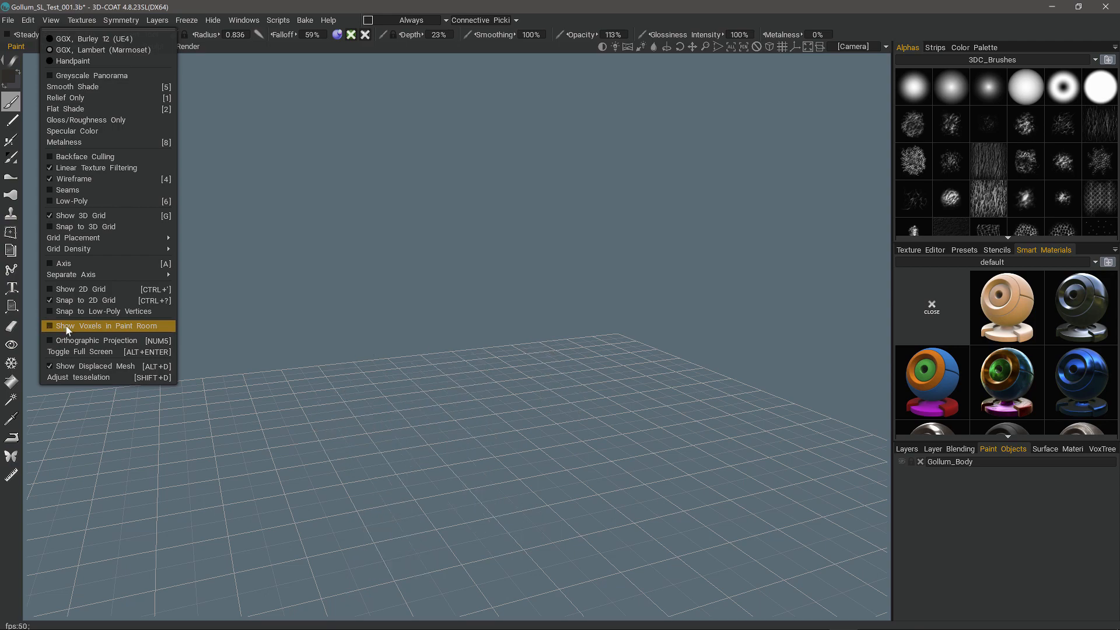
click(902, 461)
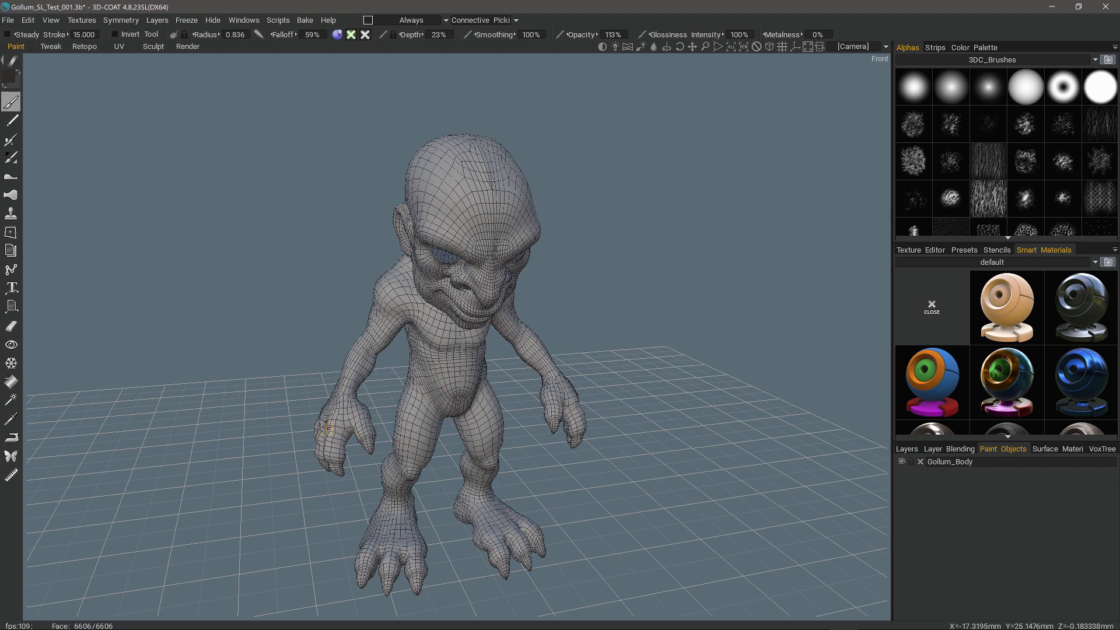
Add a new layer directly above the Hand_Mod1_SL layer and rename it Test1
click(907, 449)
click(942, 518)
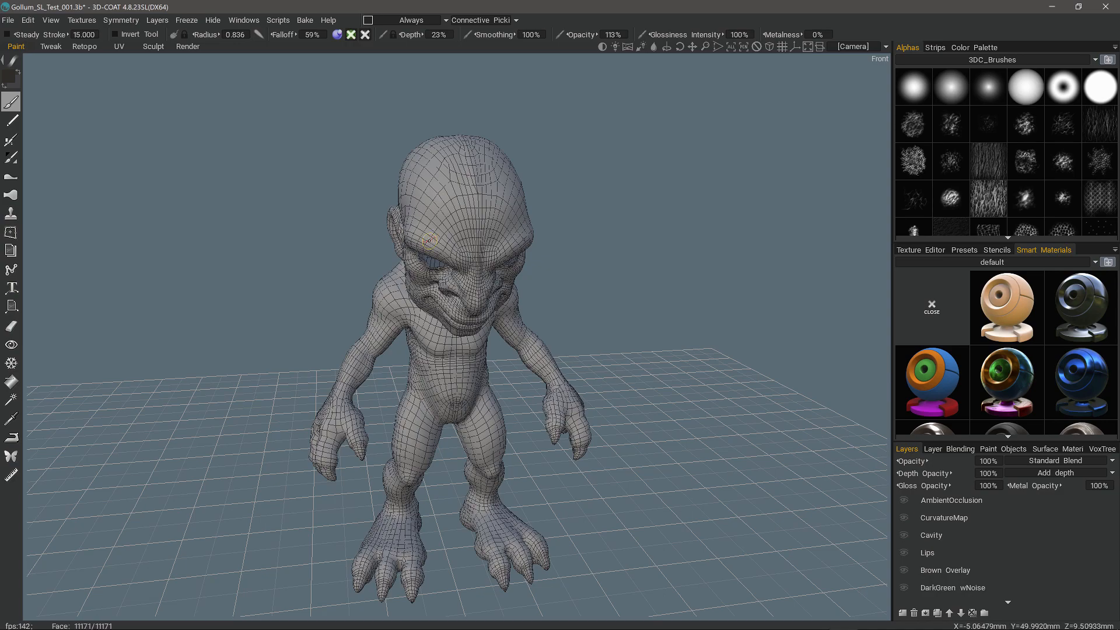
alt+drag(461, 190, 465, 224)
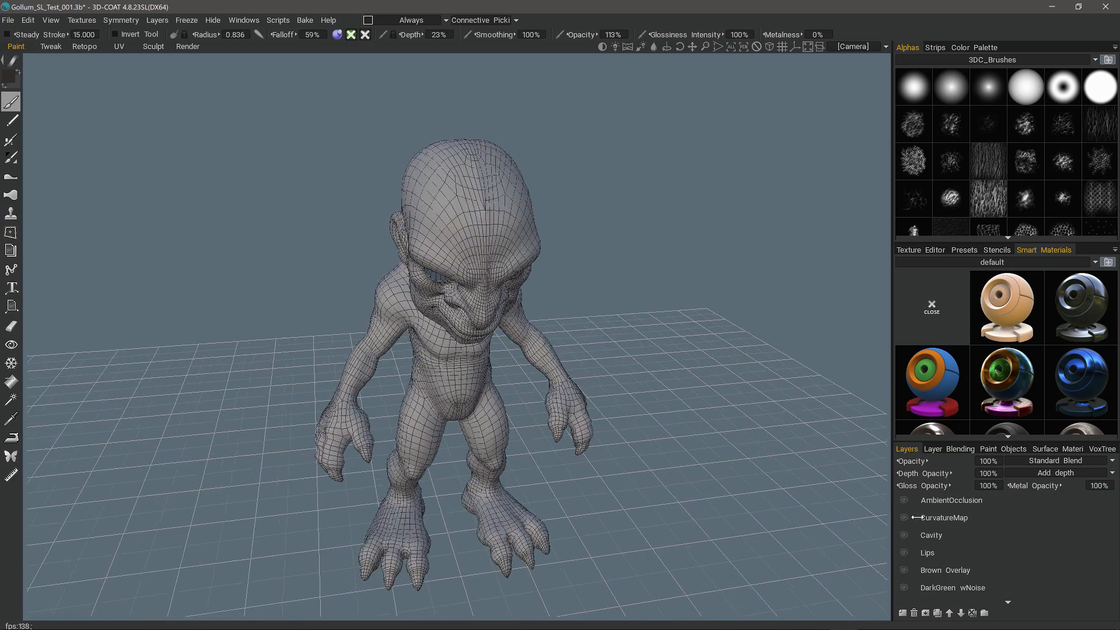
middle_drag(942, 565, 922, 495)
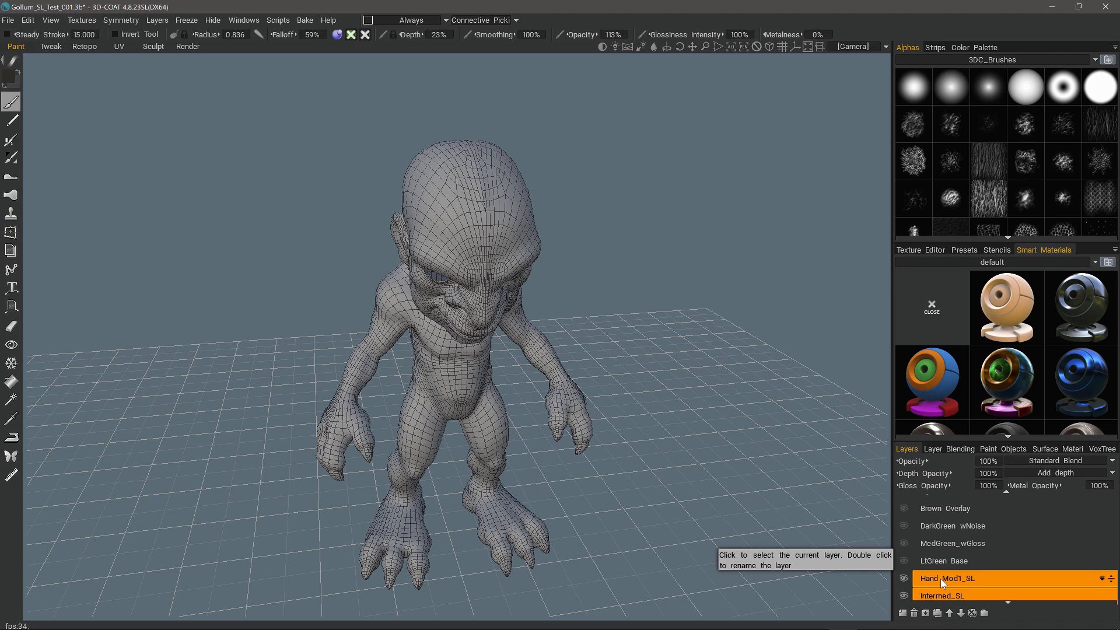
alt+drag(503, 438, 520, 445)
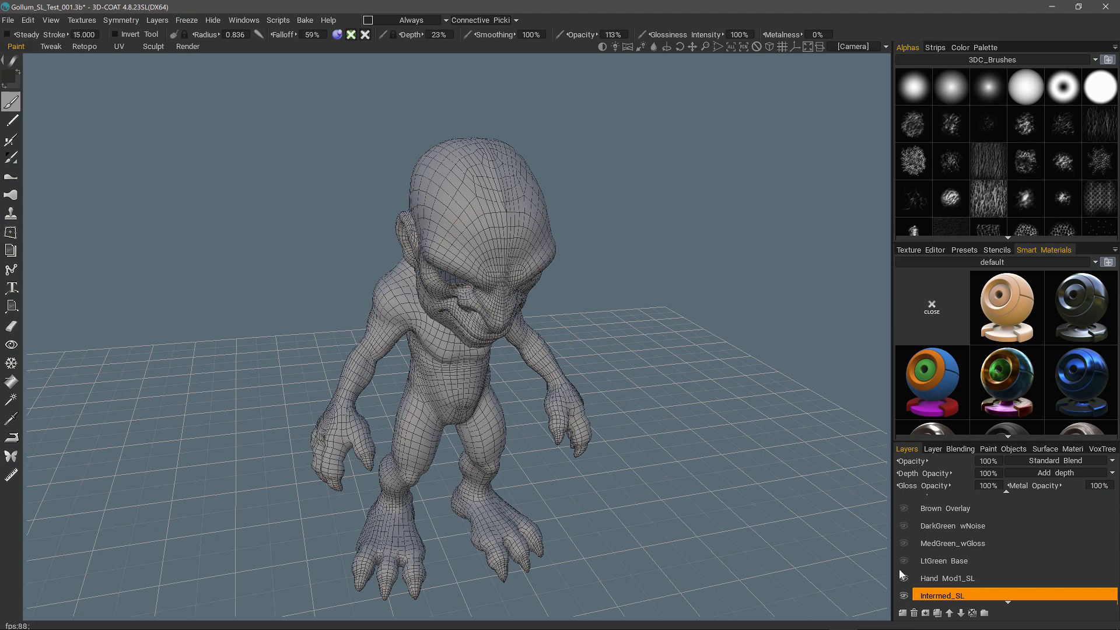
click(932, 585)
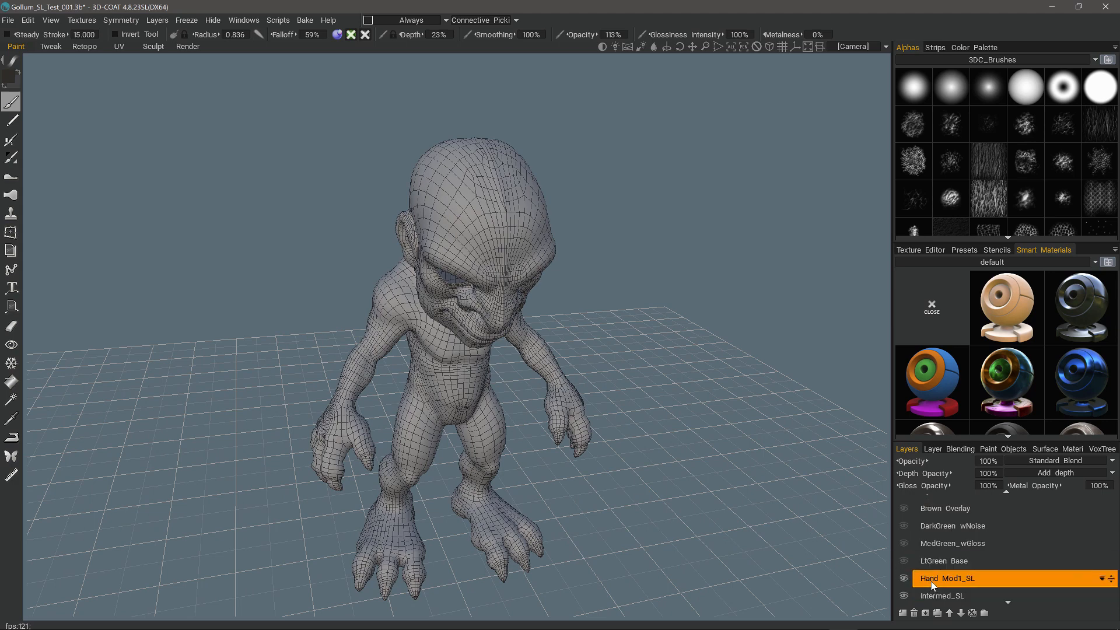
click(903, 614)
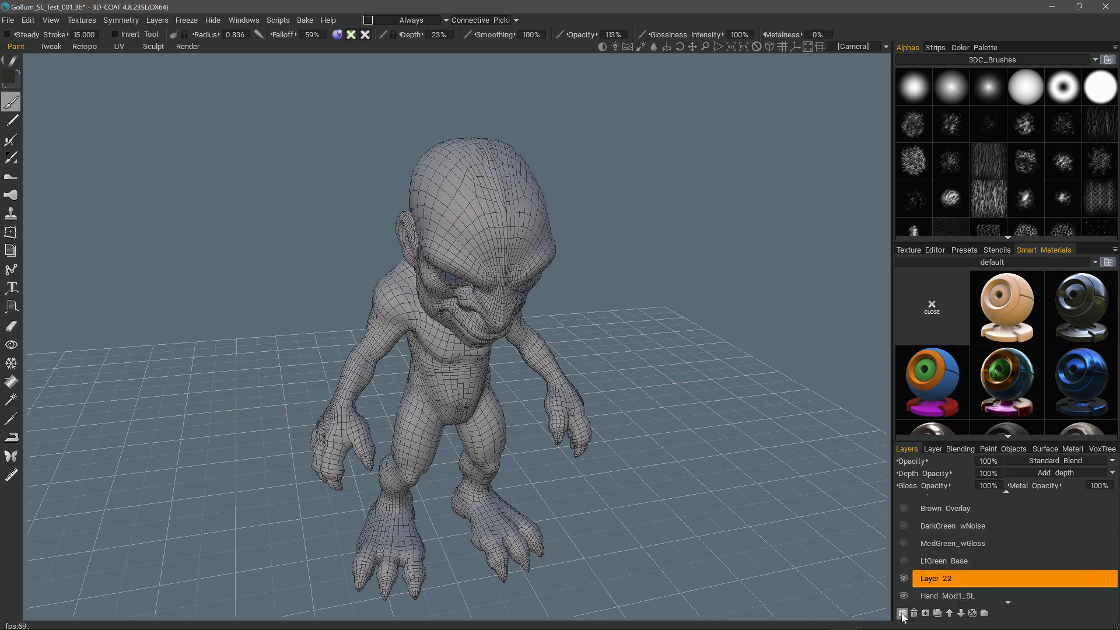
double_click(931, 581)
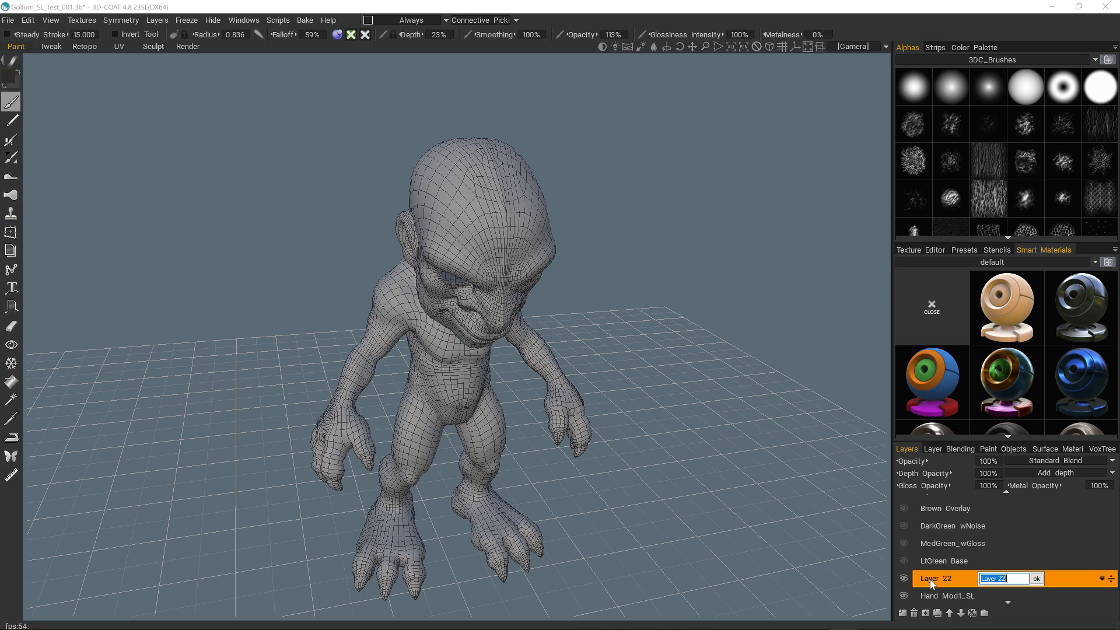
text(Test1)
key(Return)
Enable the color and glossiness channels for the paint brush alongside depth
mouse_move(339, 36)
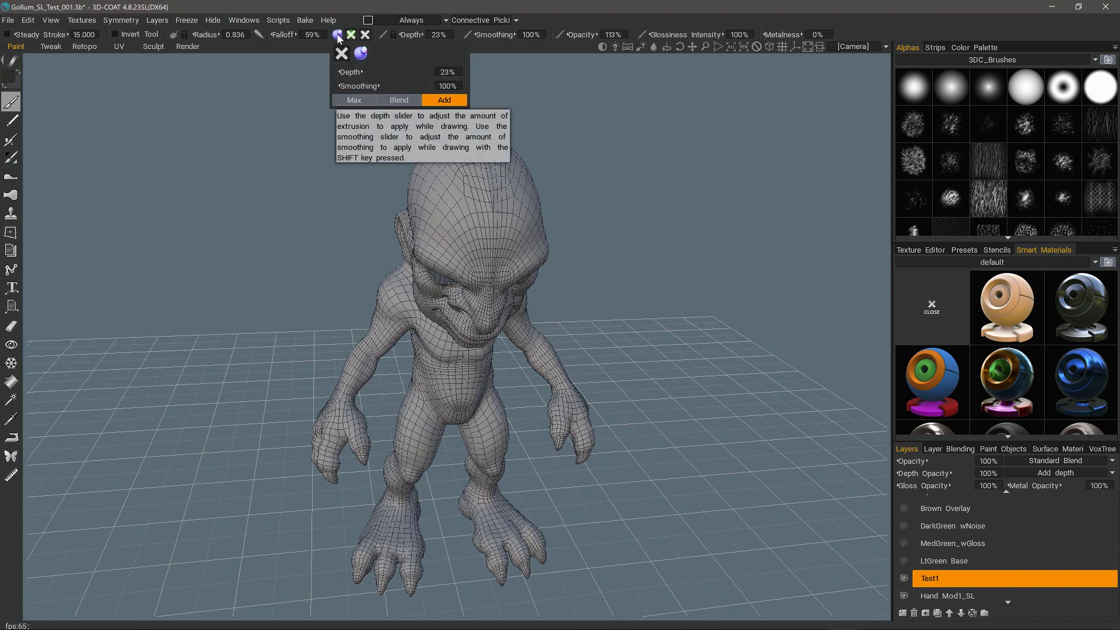
click(352, 36)
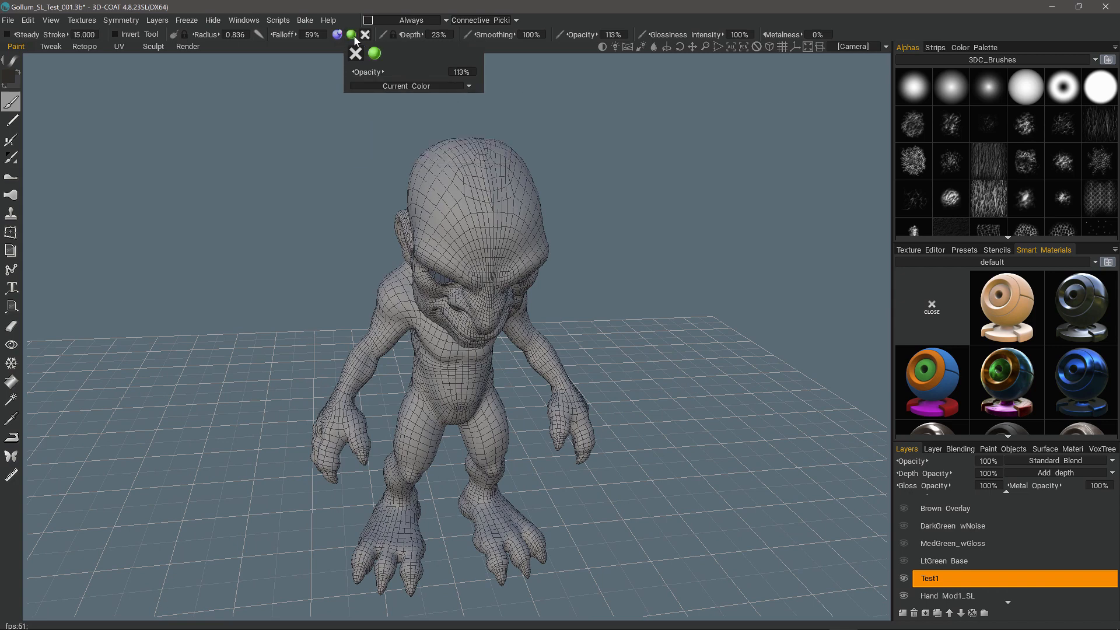
click(366, 36)
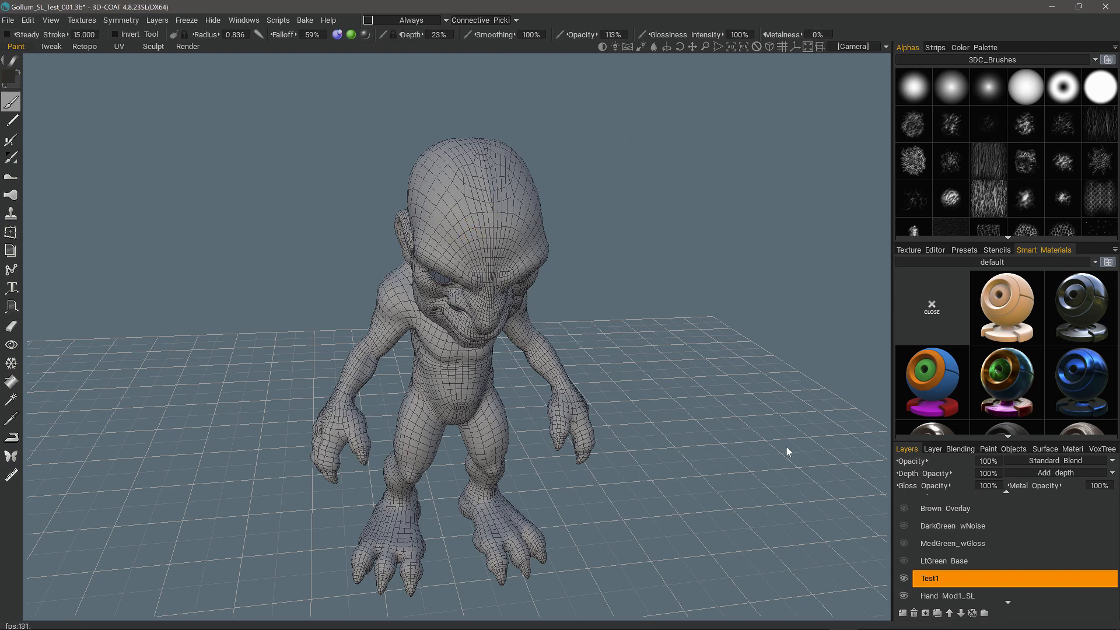
drag(840, 471, 982, 226)
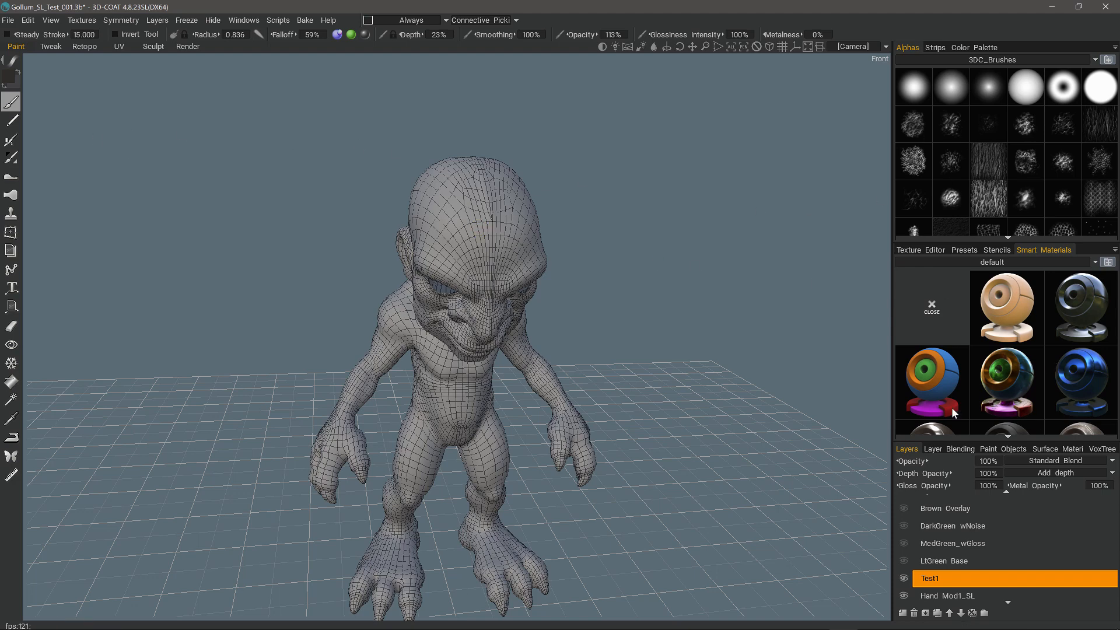
Choose the dashed-outline stroke mode for the paint brush and the rounded pebble alpha from the 3DC_Brushes set
mouse_move(13, 62)
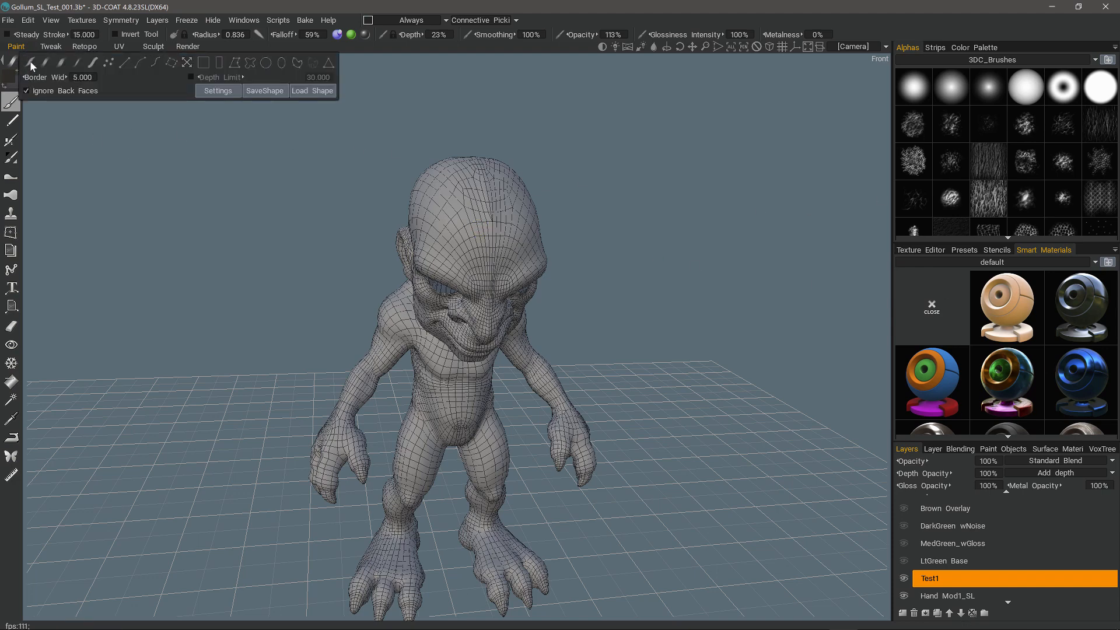
click(168, 62)
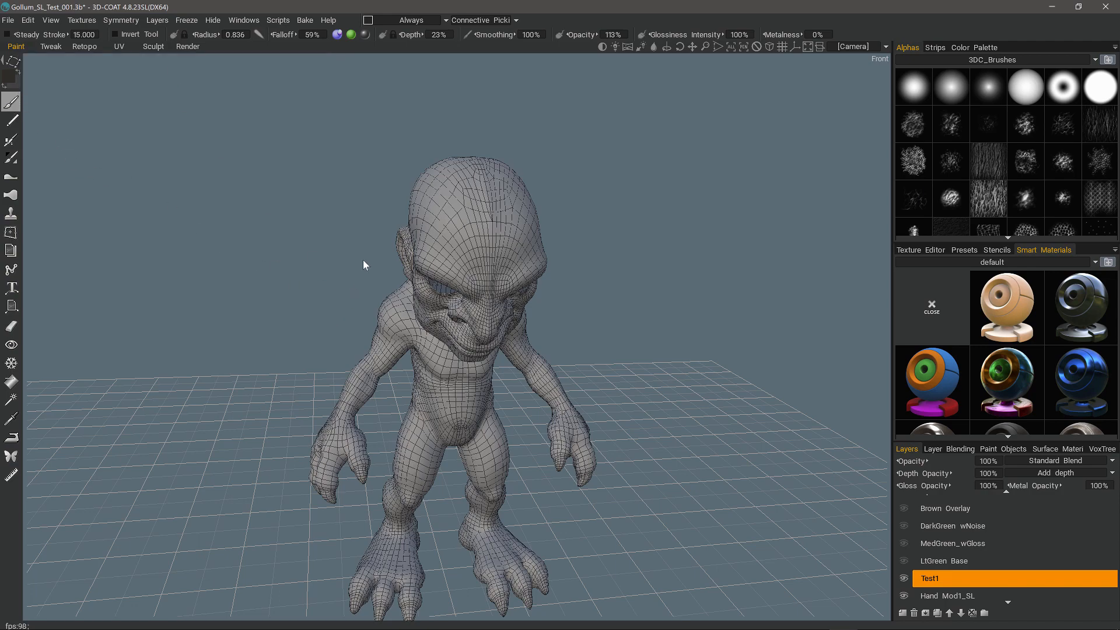
alt+drag(363, 260, 412, 297)
alt+right_drag(412, 298, 545, 249)
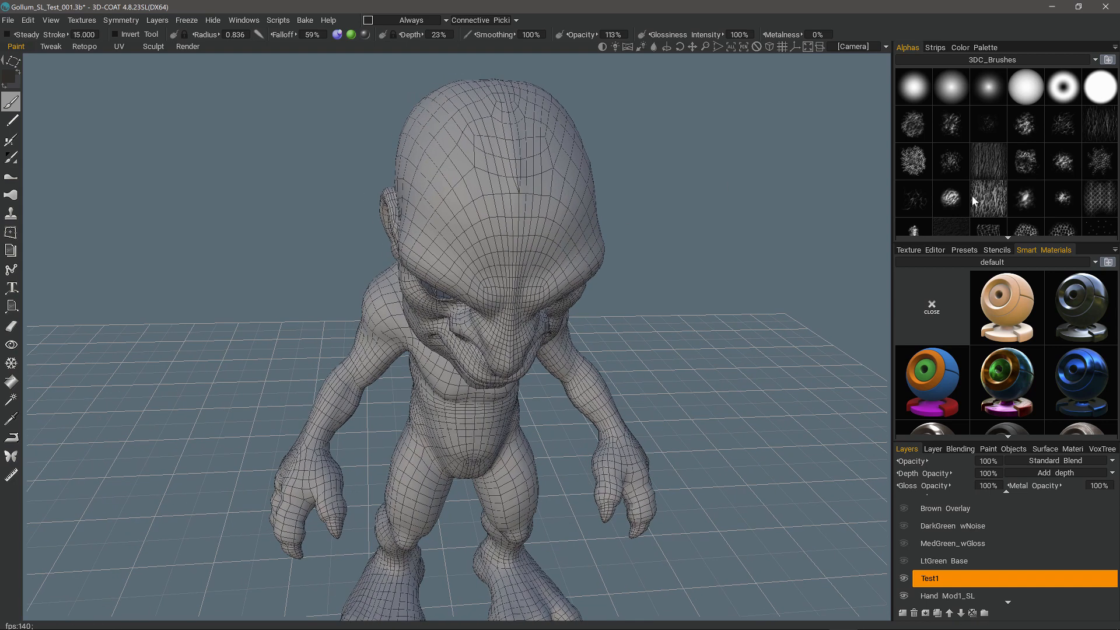
scroll(972, 195, down, 5)
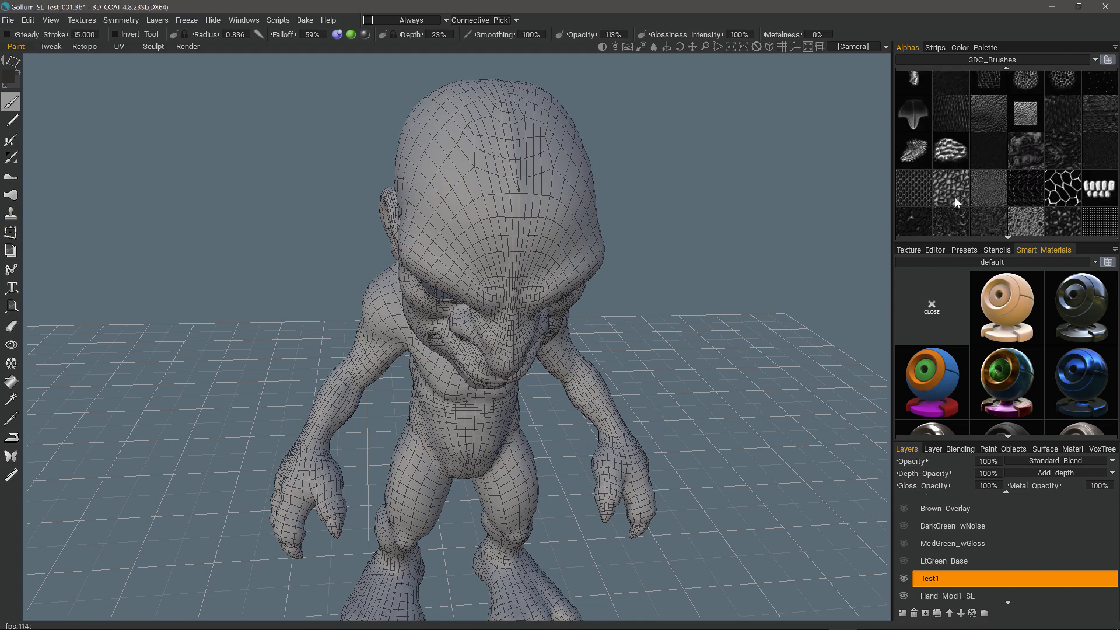
scroll(957, 201, down, 2)
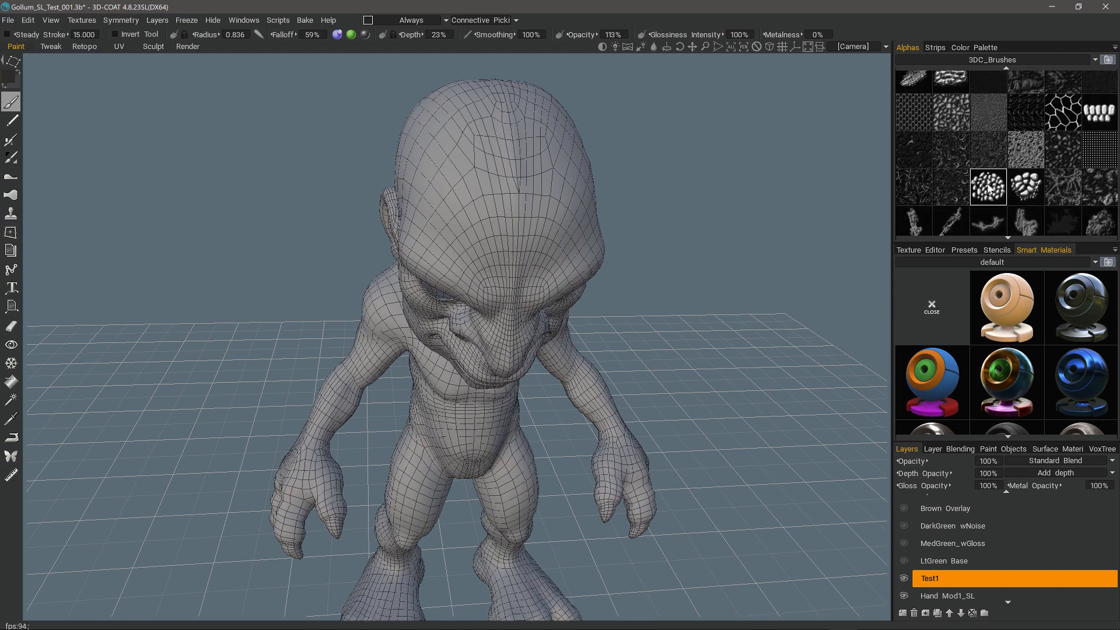
scroll(962, 208, down, 1)
scroll(485, 251, up, 5)
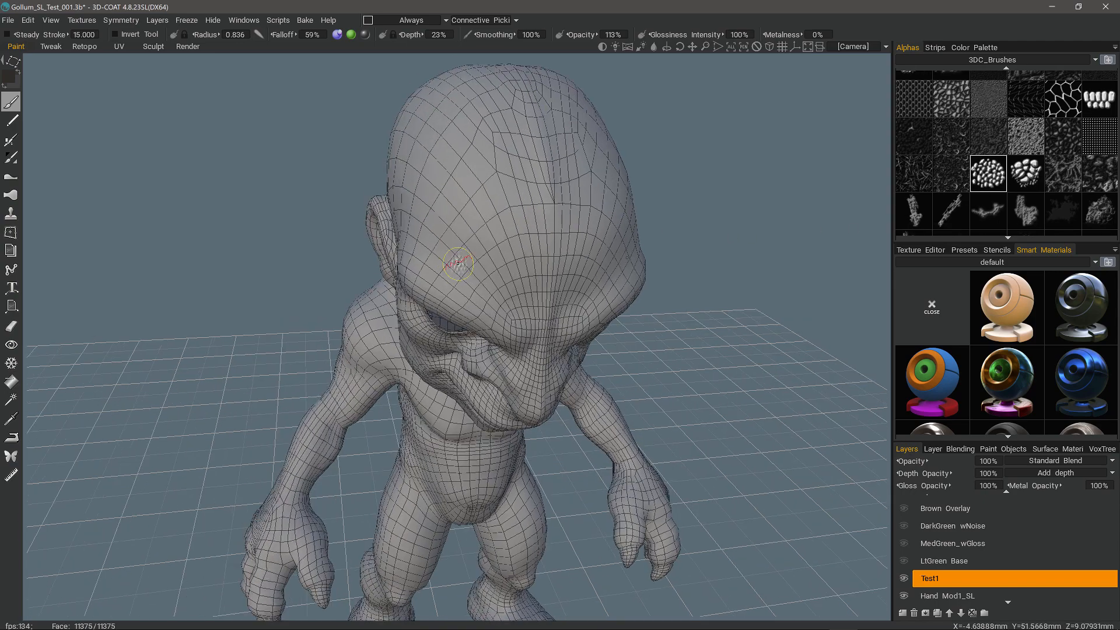
alt+drag(503, 255, 485, 270)
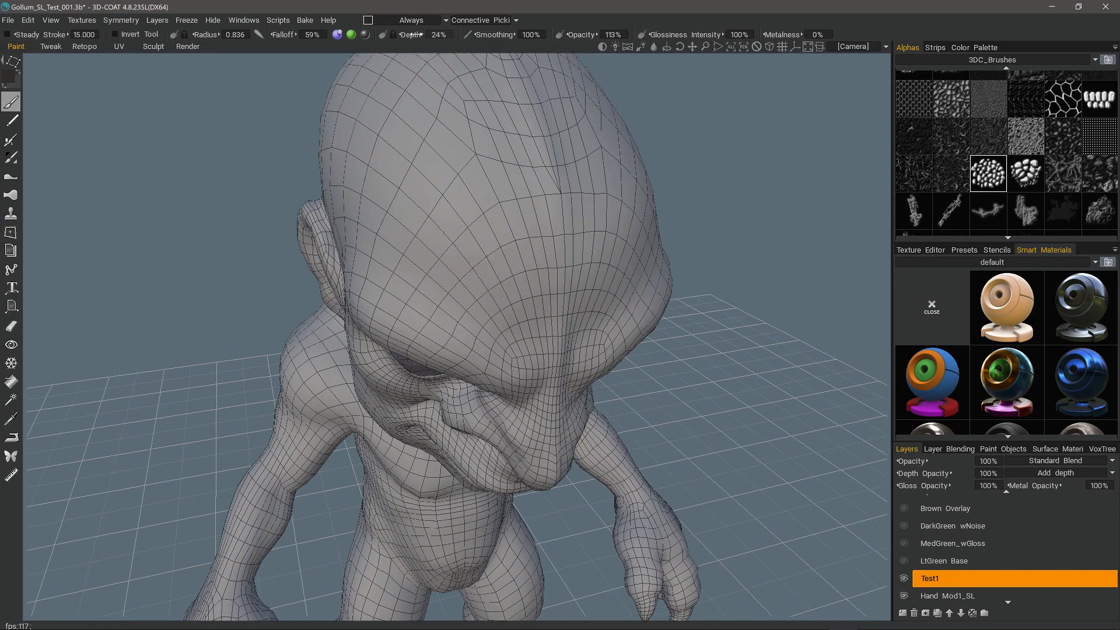
Set the brush depth to 37% in Add mode and paint patches of pebbled scales above the brows on the forehead
drag(423, 35, 436, 36)
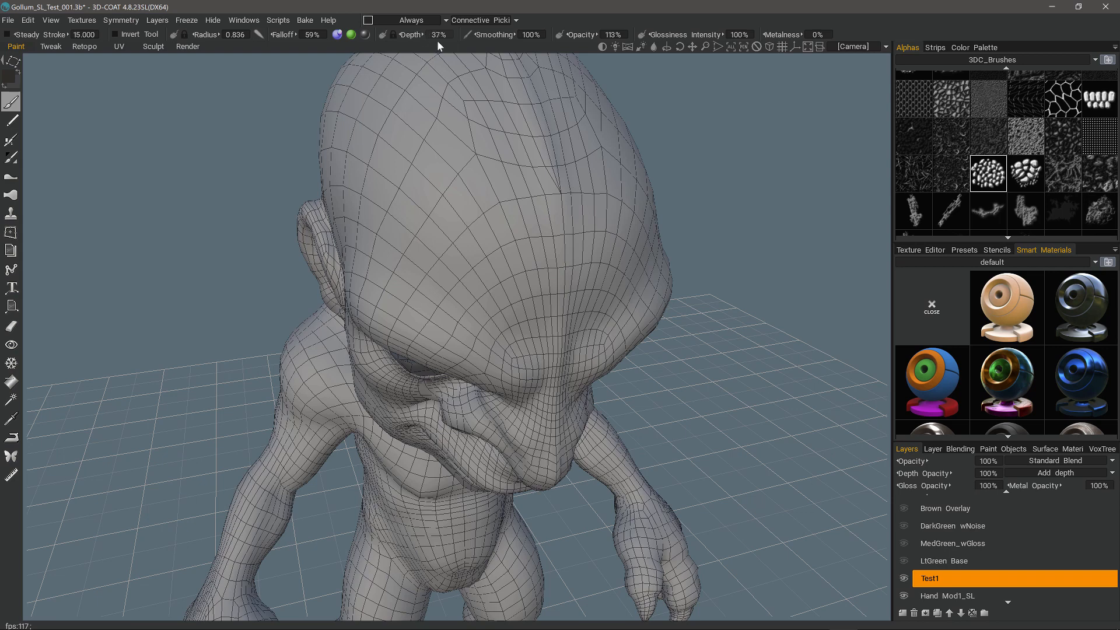
click(338, 35)
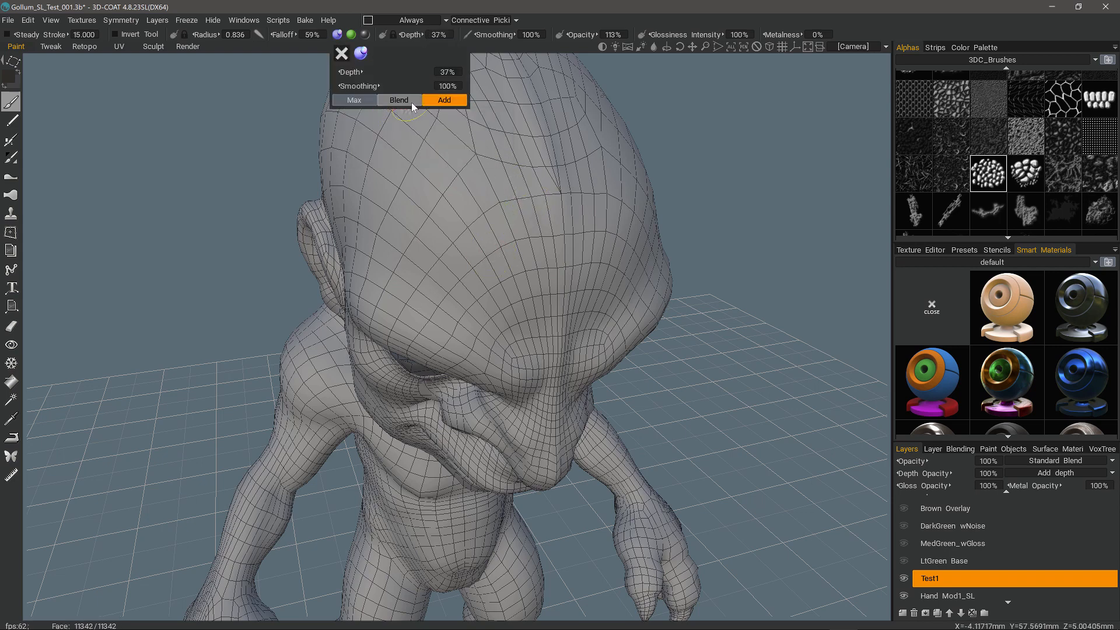
click(440, 101)
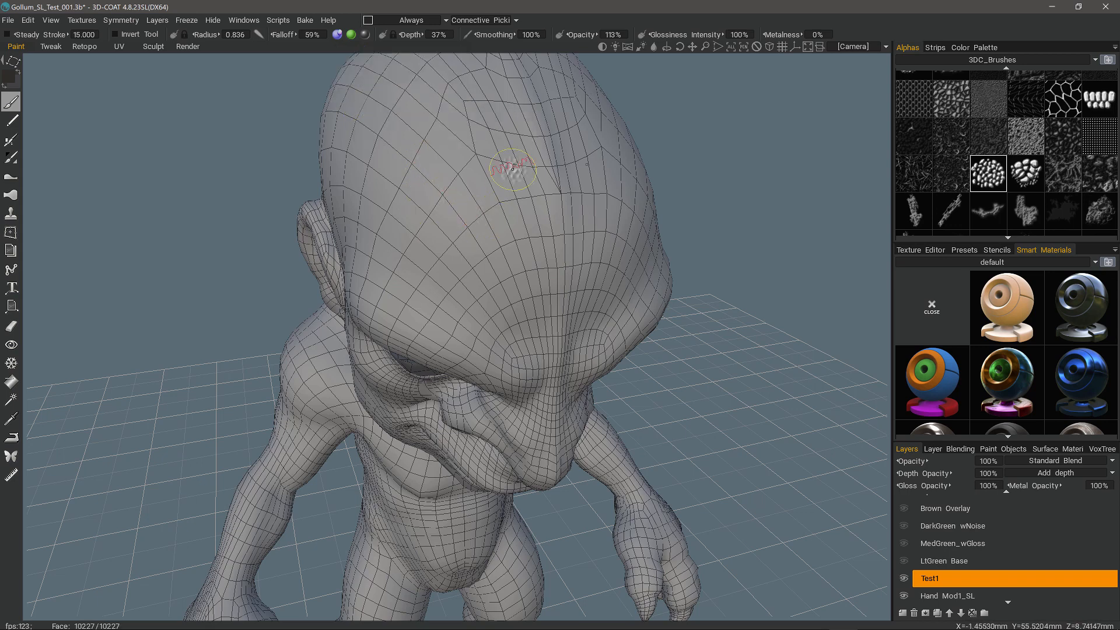
drag(473, 252, 535, 240)
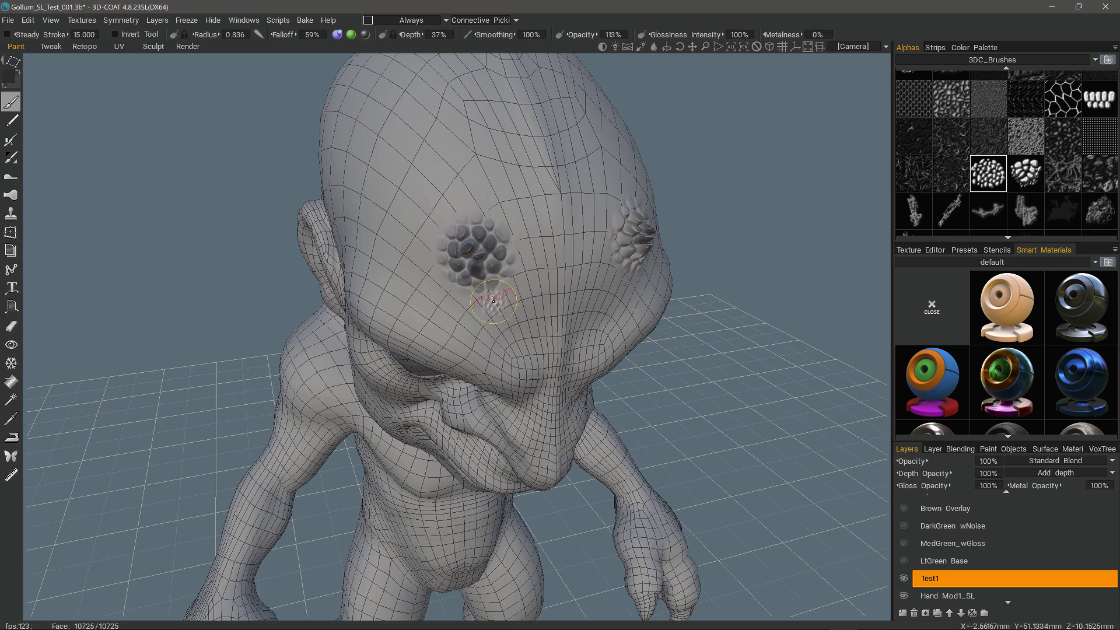
mouse_move(490, 306)
mouse_down()
mouse_move(520, 338)
mouse_move(443, 227)
mouse_move(408, 222)
mouse_move(405, 240)
mouse_move(433, 230)
mouse_move(467, 267)
mouse_move(519, 283)
mouse_move(513, 262)
mouse_move(590, 298)
mouse_move(689, 318)
mouse_up()
Adjust the mesh tesselation, setting the Head UV set's Tesselation Degree to 10
mouse_move(728, 270)
alt+mouse_down()
mouse_move(750, 265)
mouse_move(698, 234)
alt+mouse_up()
click(51, 21)
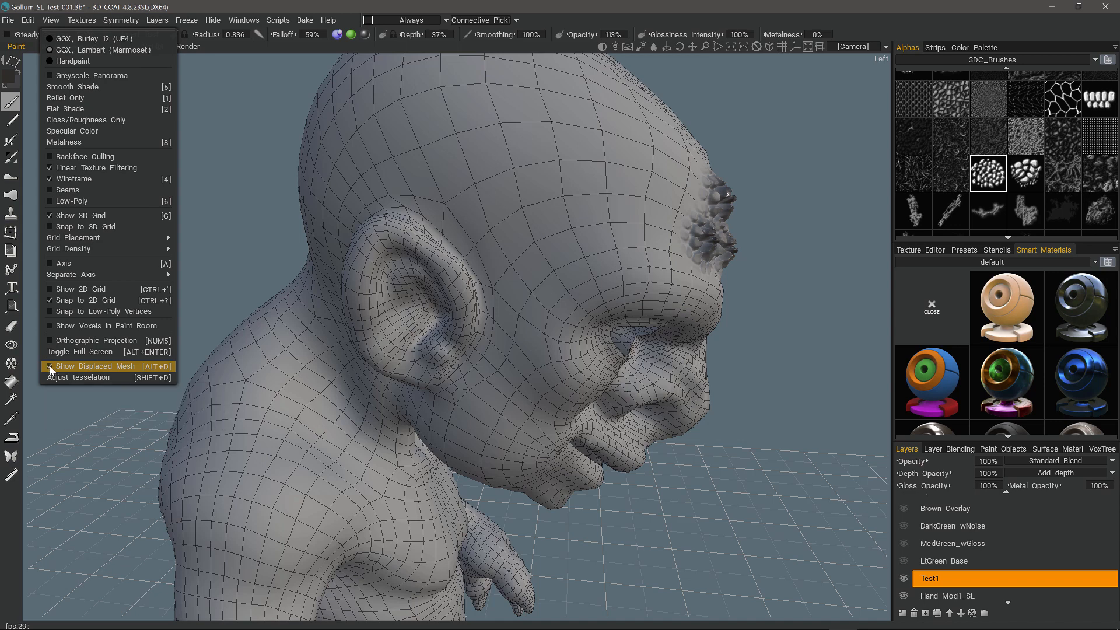
click(81, 377)
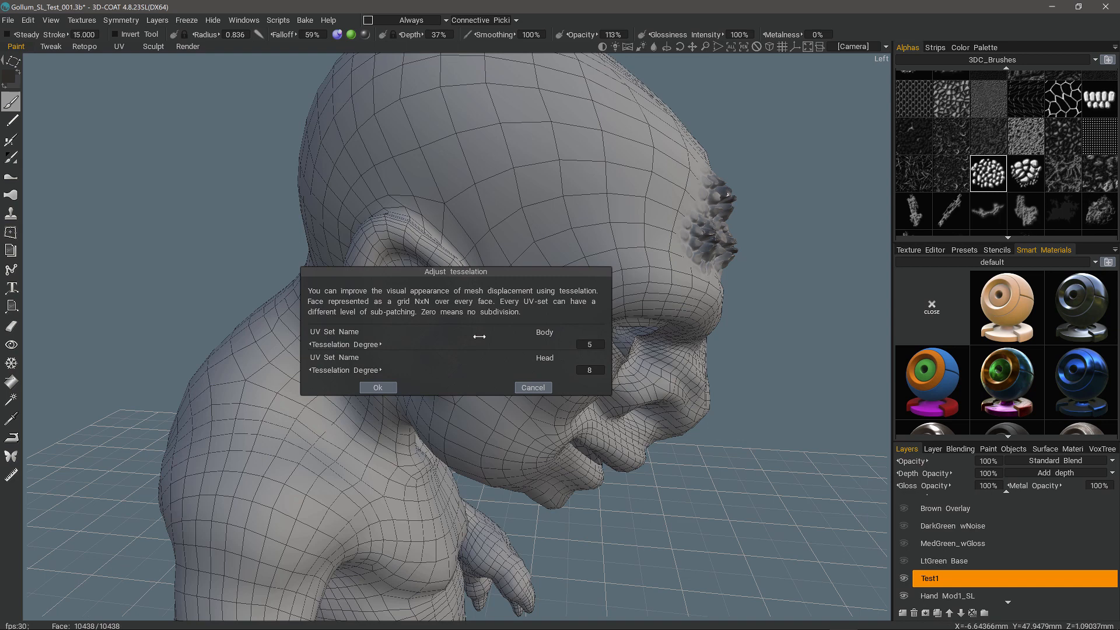
alt+drag(615, 226, 574, 217)
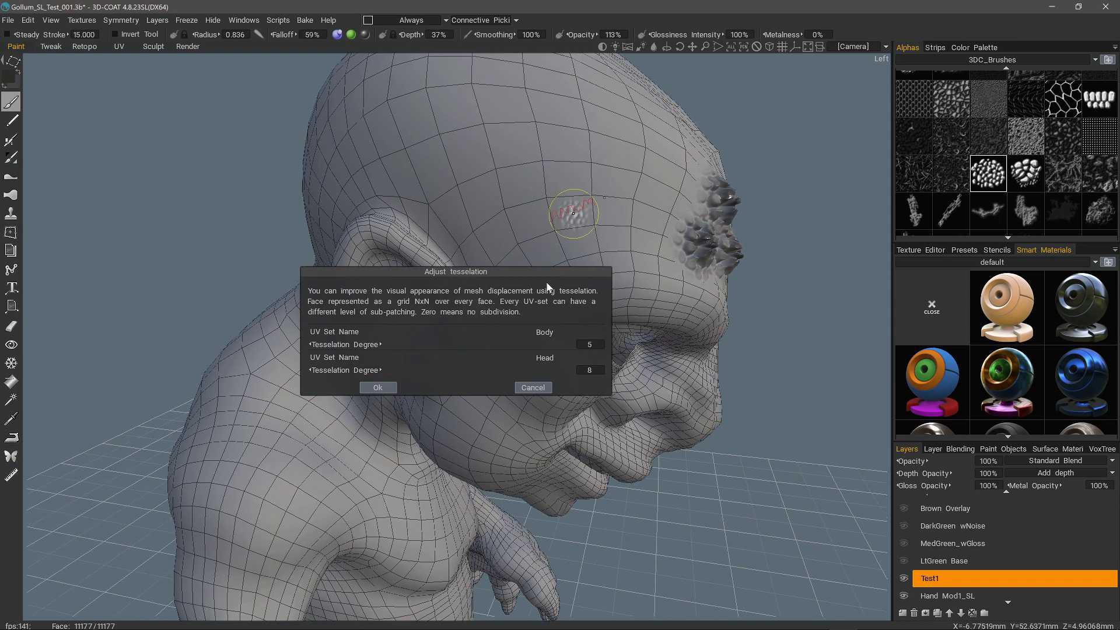
drag(514, 270, 574, 426)
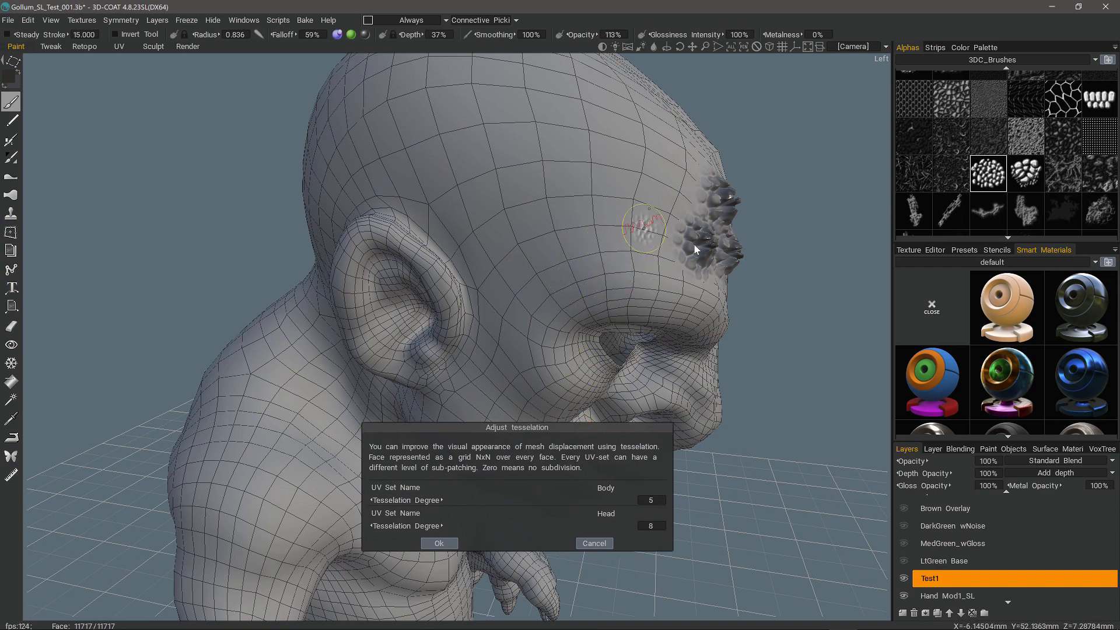
mouse_move(679, 235)
mouse_down()
mouse_move(723, 192)
mouse_move(710, 245)
mouse_move(686, 277)
mouse_move(434, 361)
mouse_up()
drag(509, 431, 234, 241)
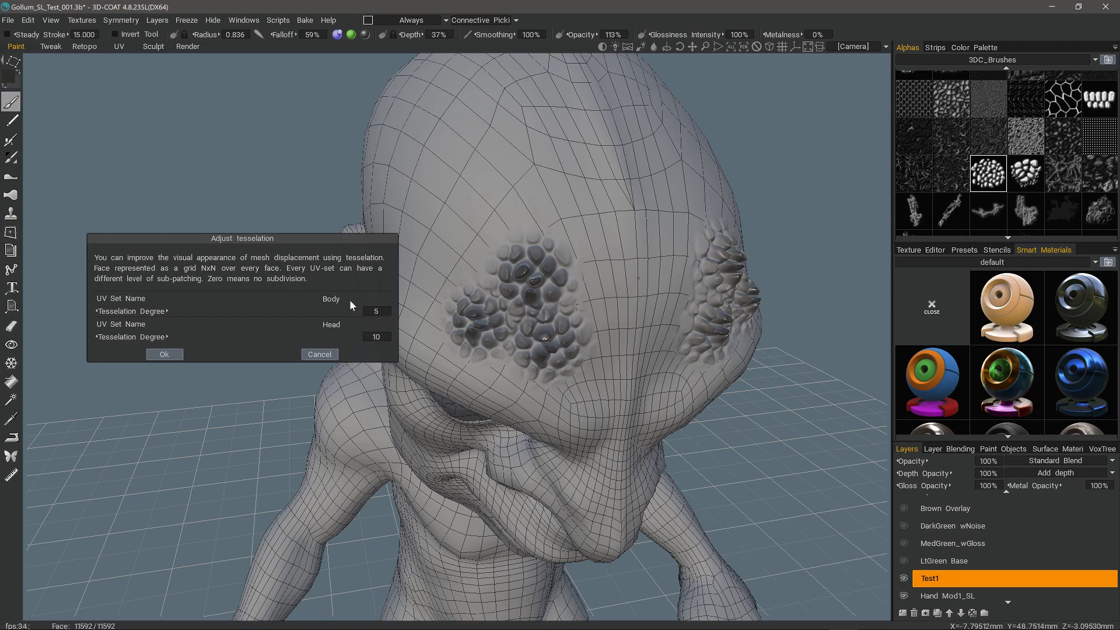
click(164, 354)
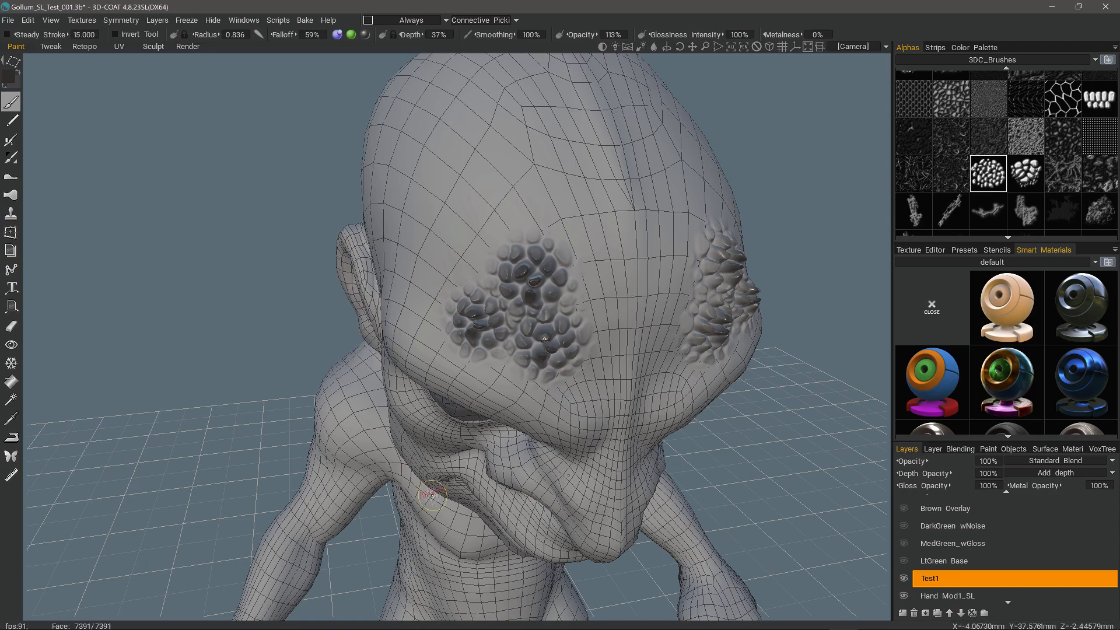
Turn off Show Displaced Mesh and examine the painted forehead scales from several angles
middle_drag(402, 242, 511, 362)
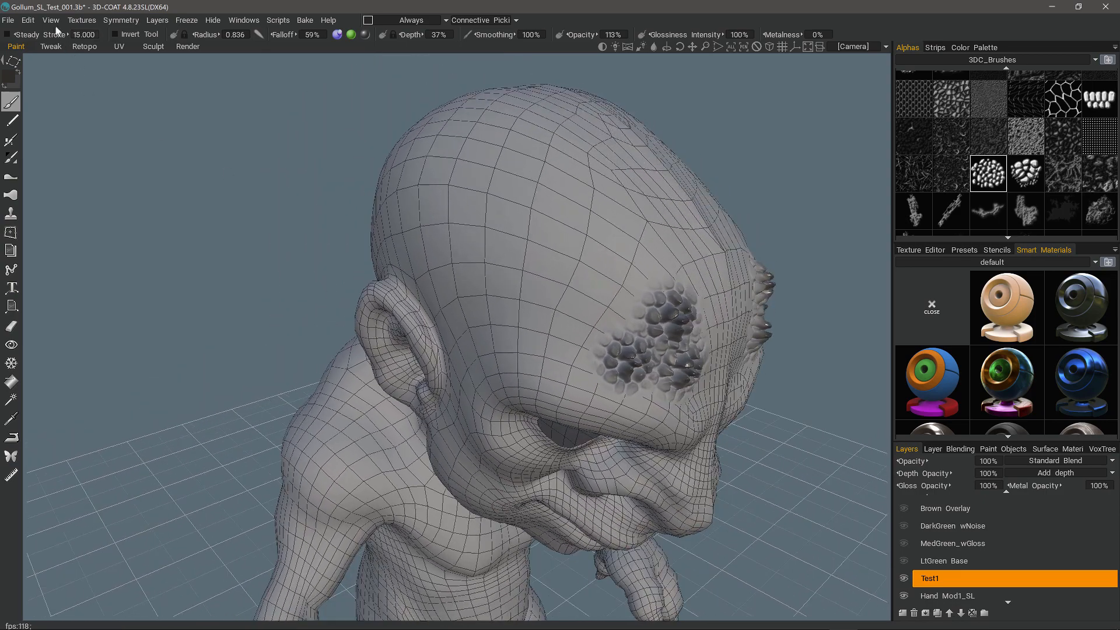
click(50, 20)
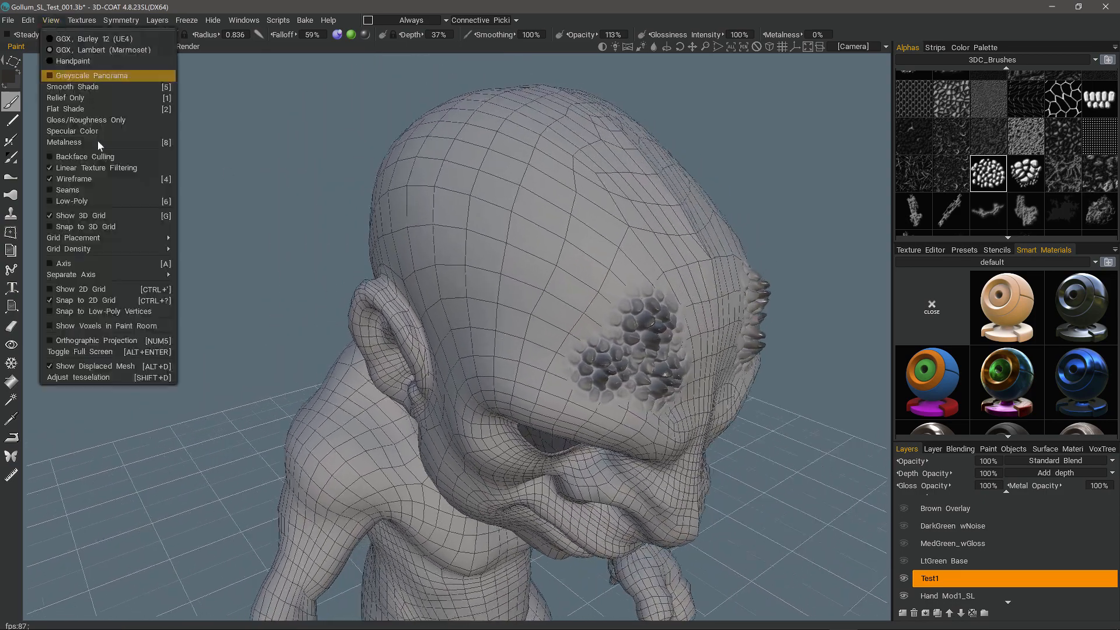
click(119, 367)
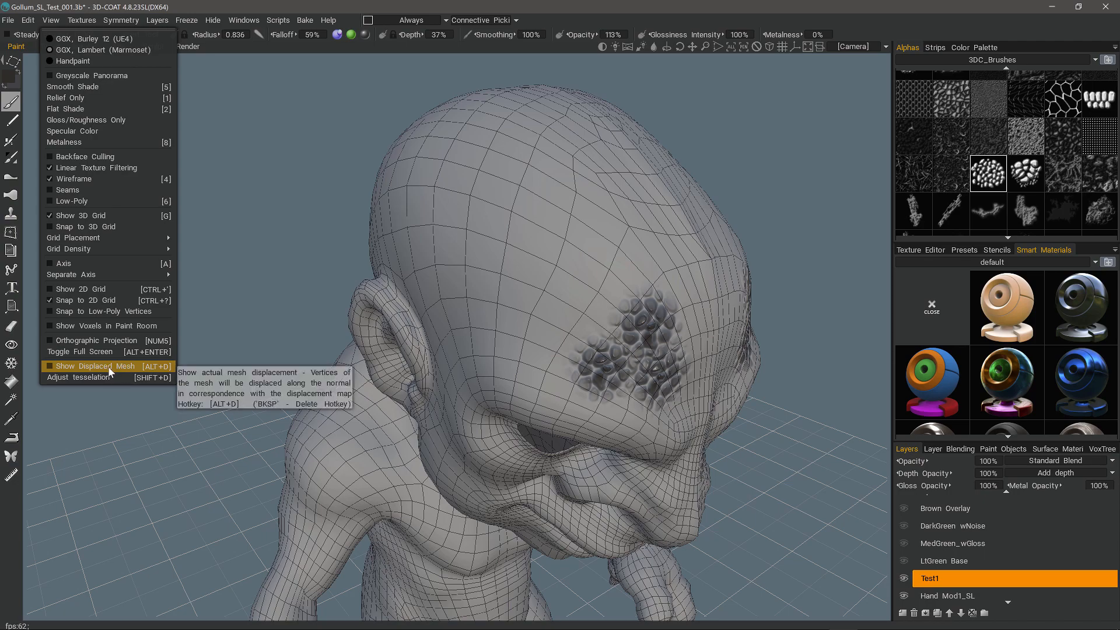
mouse_move(300, 388)
alt+mouse_down()
mouse_move(475, 298)
mouse_move(449, 344)
mouse_move(410, 327)
mouse_move(677, 370)
mouse_move(275, 257)
mouse_move(305, 245)
mouse_move(261, 344)
mouse_move(582, 349)
mouse_move(882, 537)
mouse_move(906, 533)
alt+mouse_up()
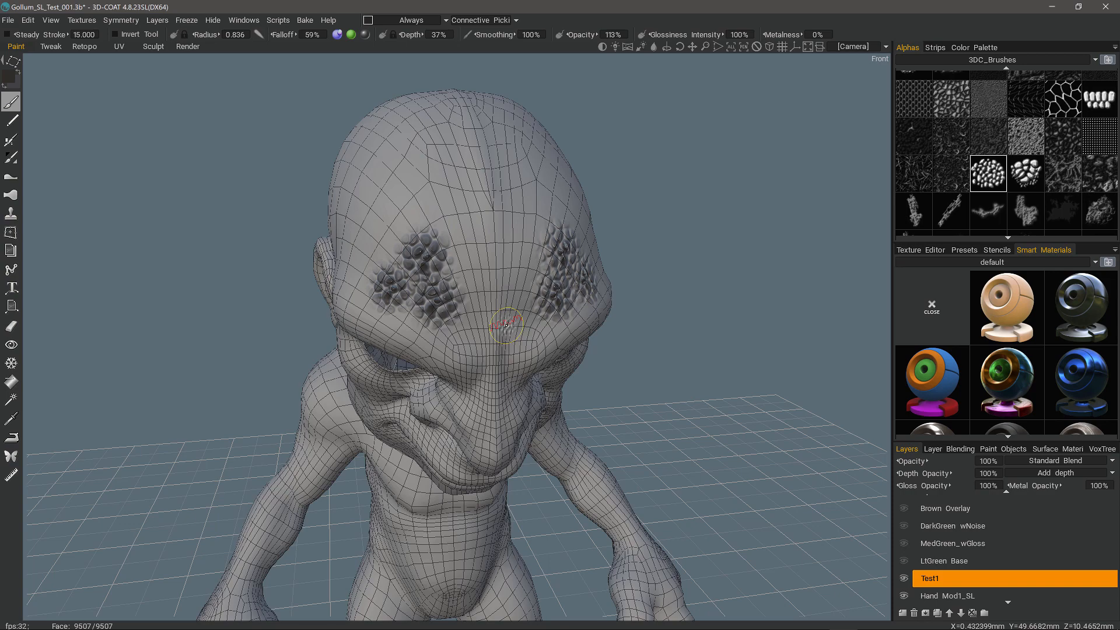
alt+drag(448, 298, 427, 317)
alt+drag(372, 255, 459, 233)
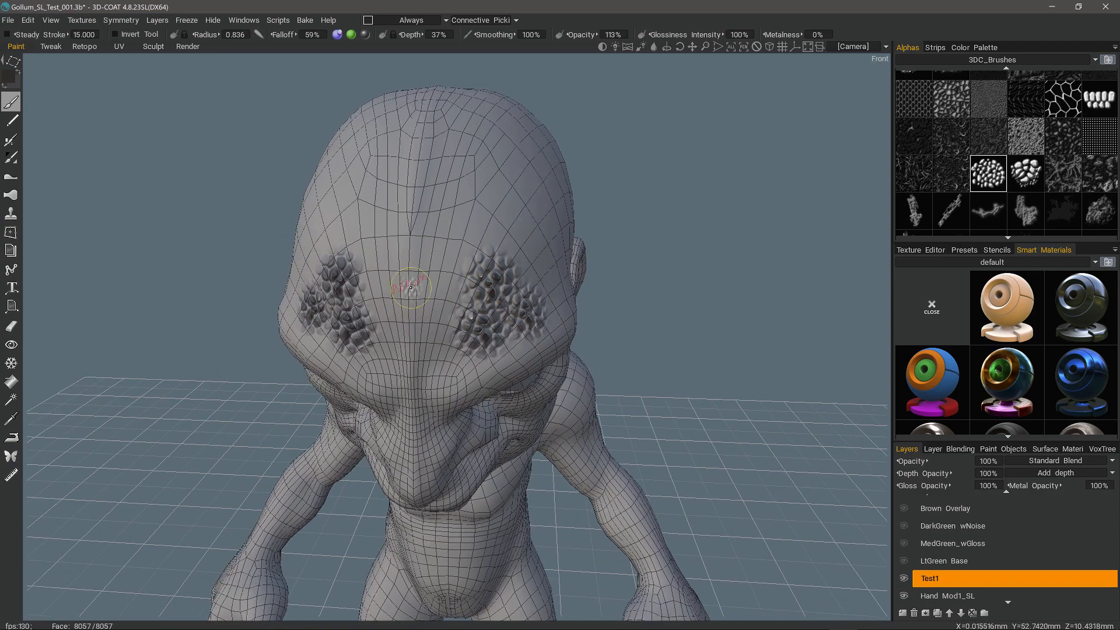
alt+drag(416, 307, 490, 352)
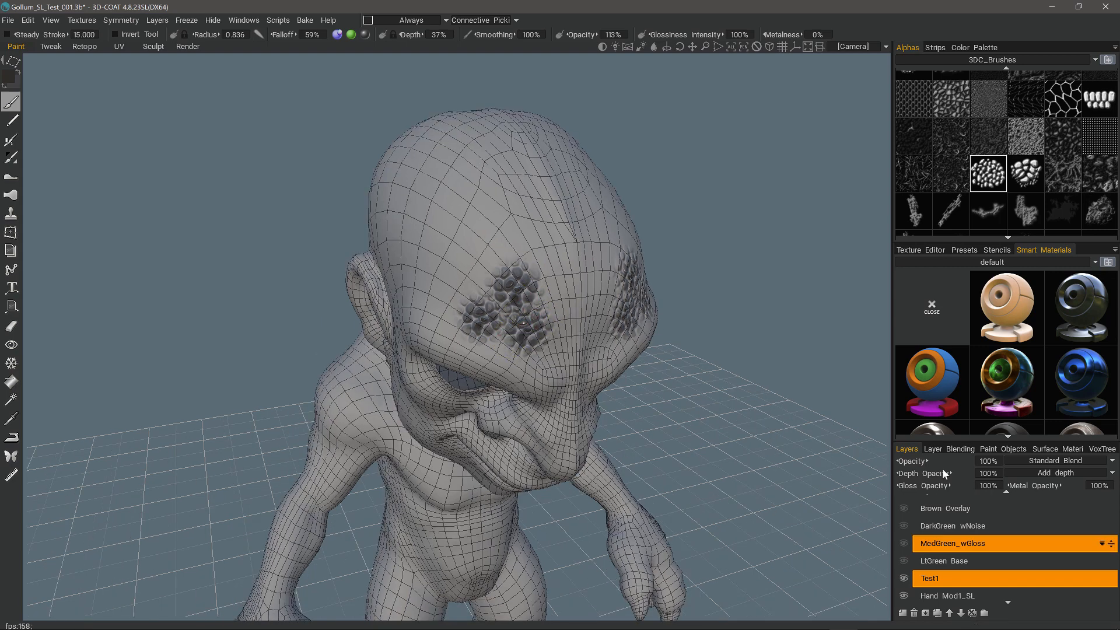
Hide the Gollum_Body paint object and turn on Show Voxels in Paint Room to display the sculpt
click(1003, 448)
click(901, 462)
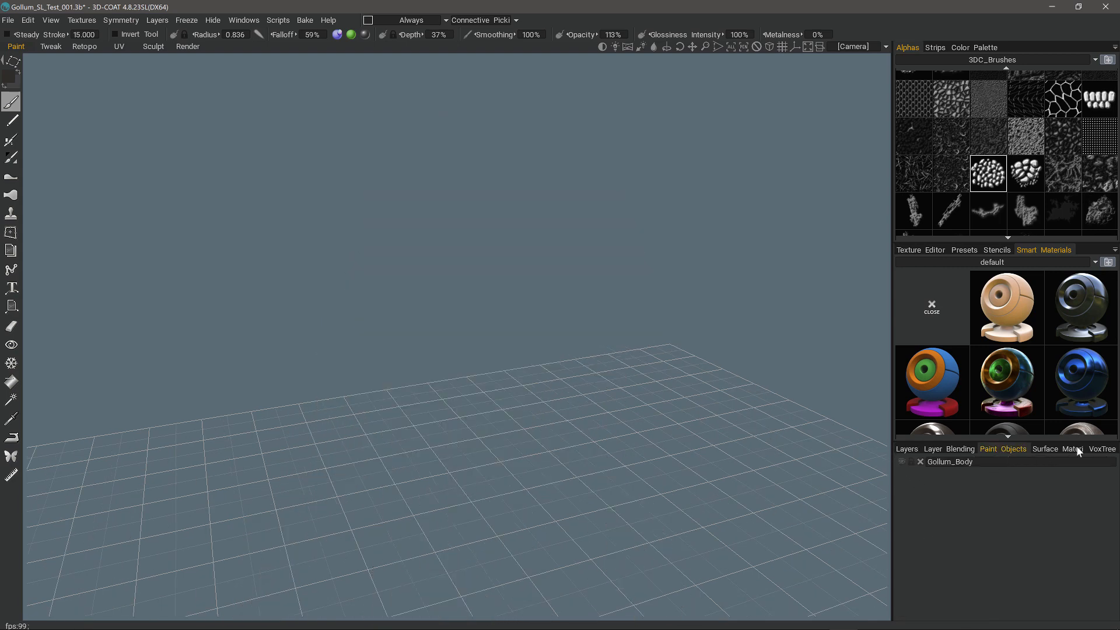
click(1102, 449)
drag(473, 366, 544, 336)
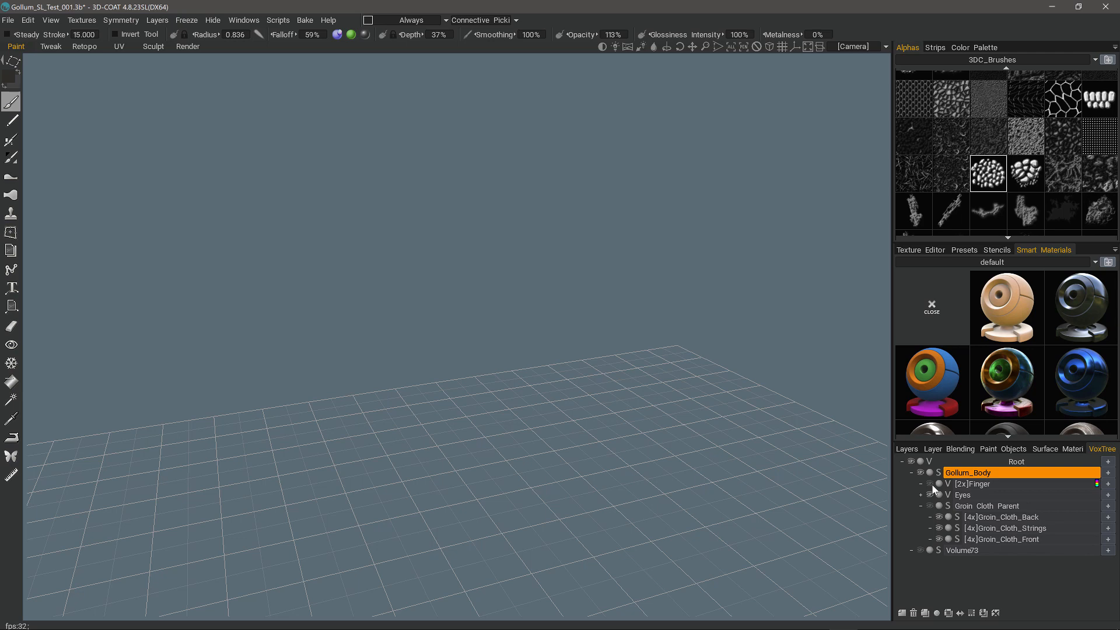
click(51, 20)
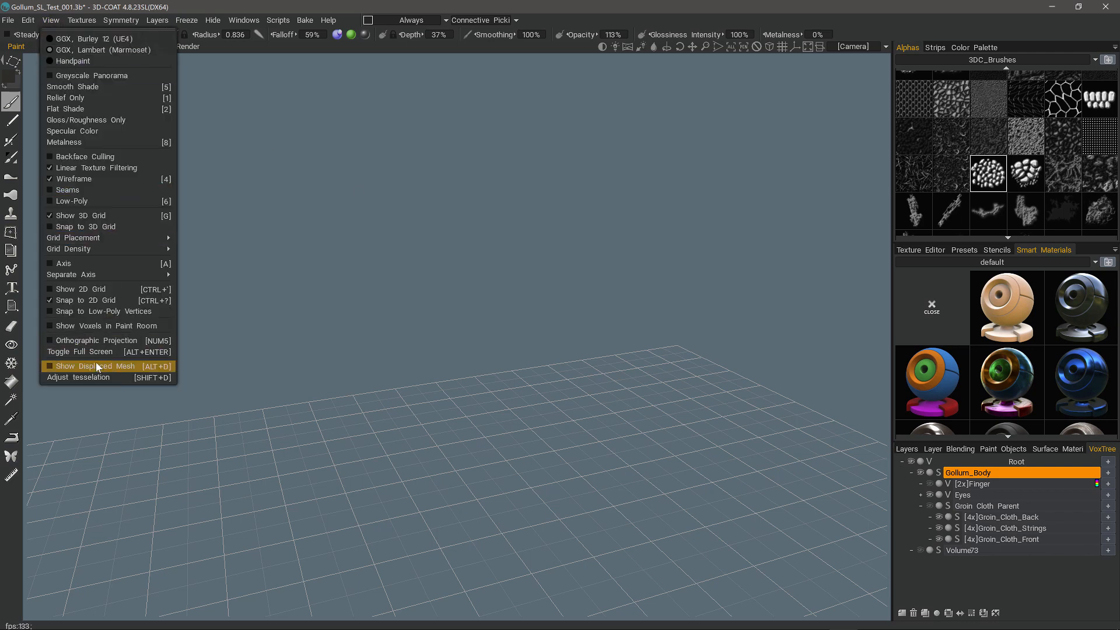
click(89, 326)
alt+drag(366, 396, 912, 461)
Set the depth opacity of the Intermed_SL layer to 0%
click(909, 451)
alt+drag(385, 180, 315, 257)
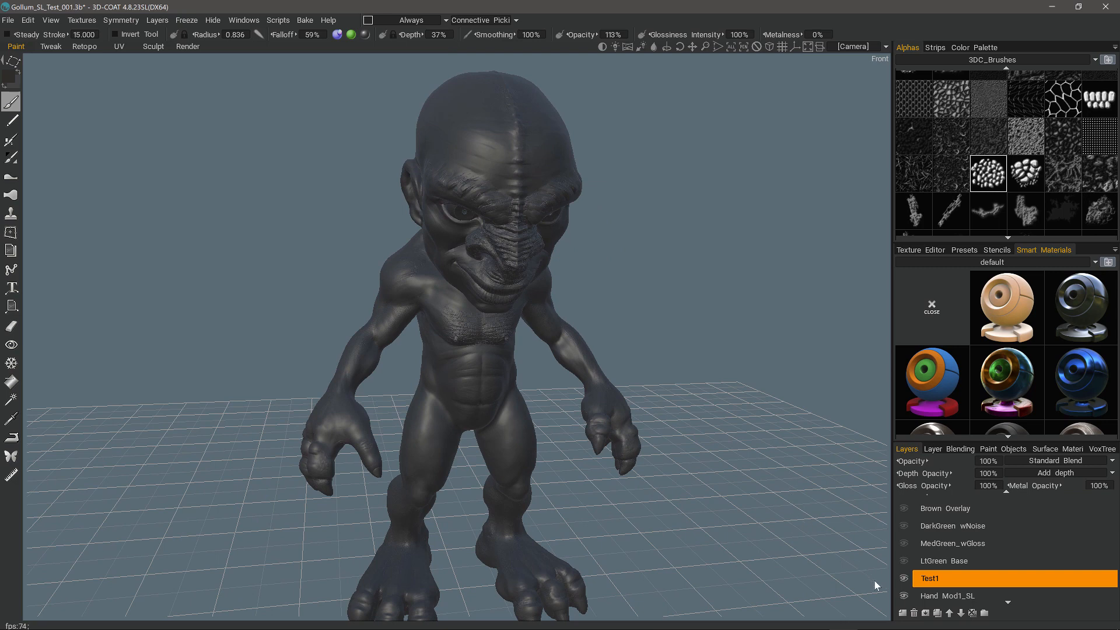
scroll(945, 566, down, 2)
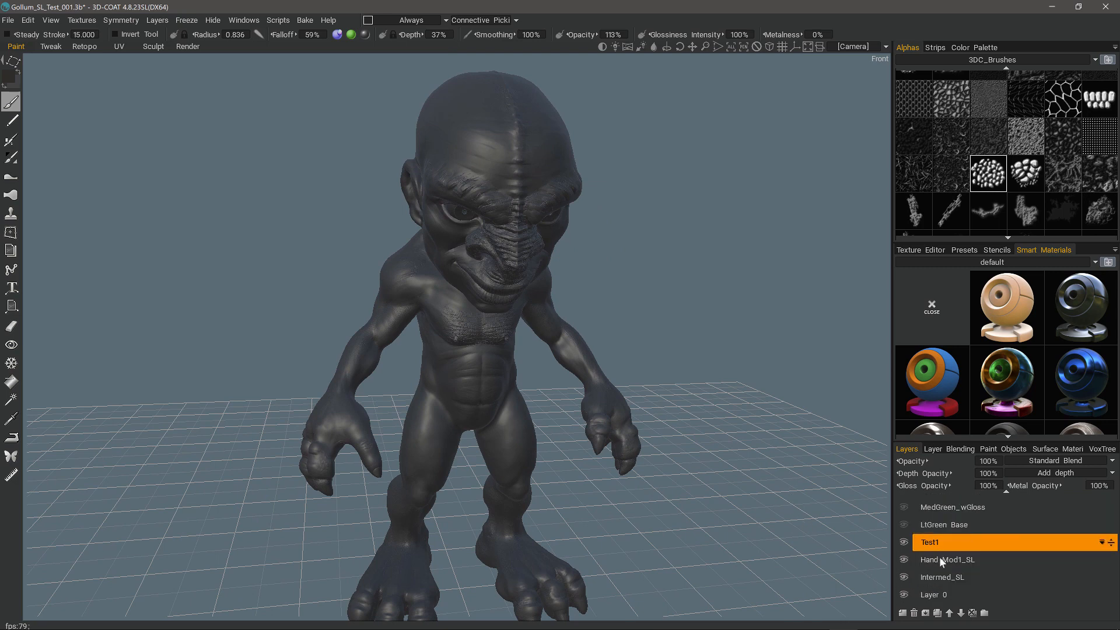
click(950, 578)
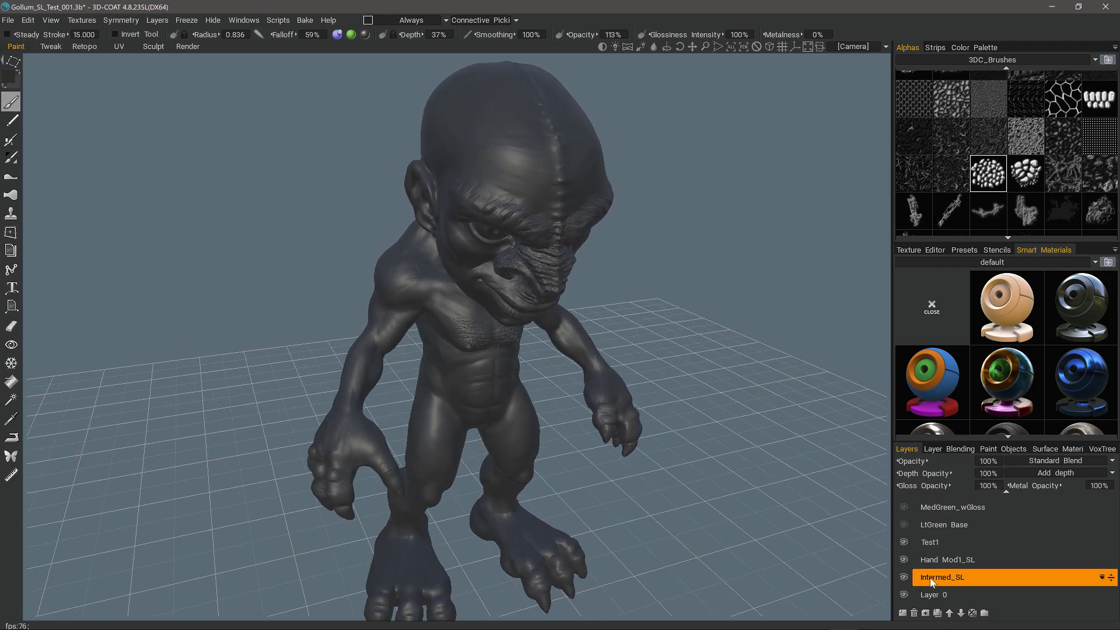
click(989, 474)
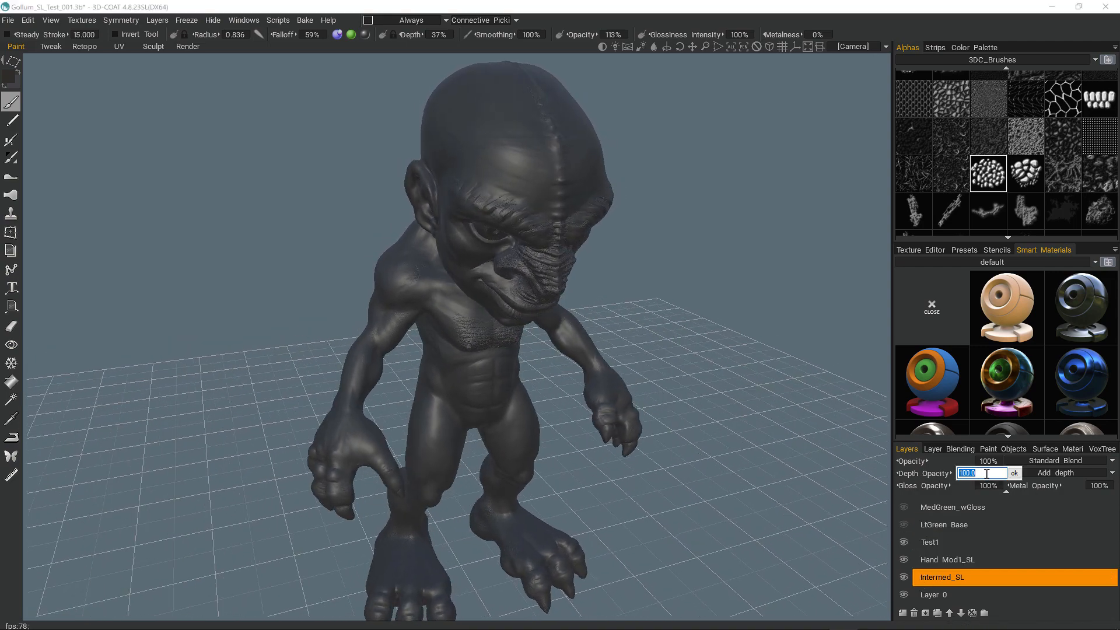
text(0)
key(Return)
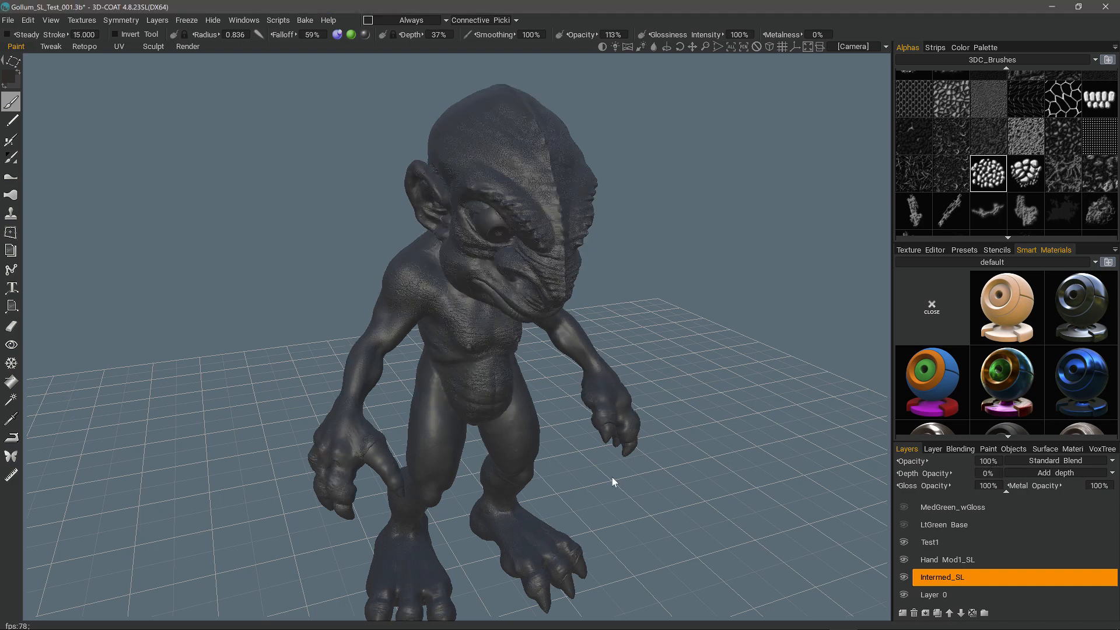
Switch to the Sculpt room and hide the Eyes volume under Gollum_Body
click(153, 46)
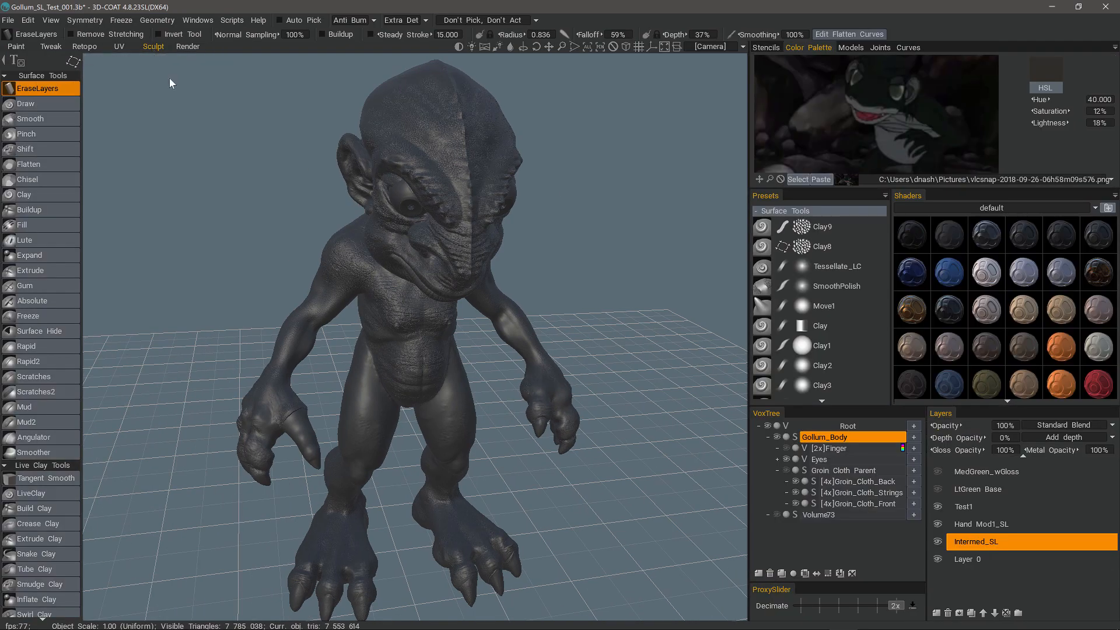
drag(683, 463, 732, 458)
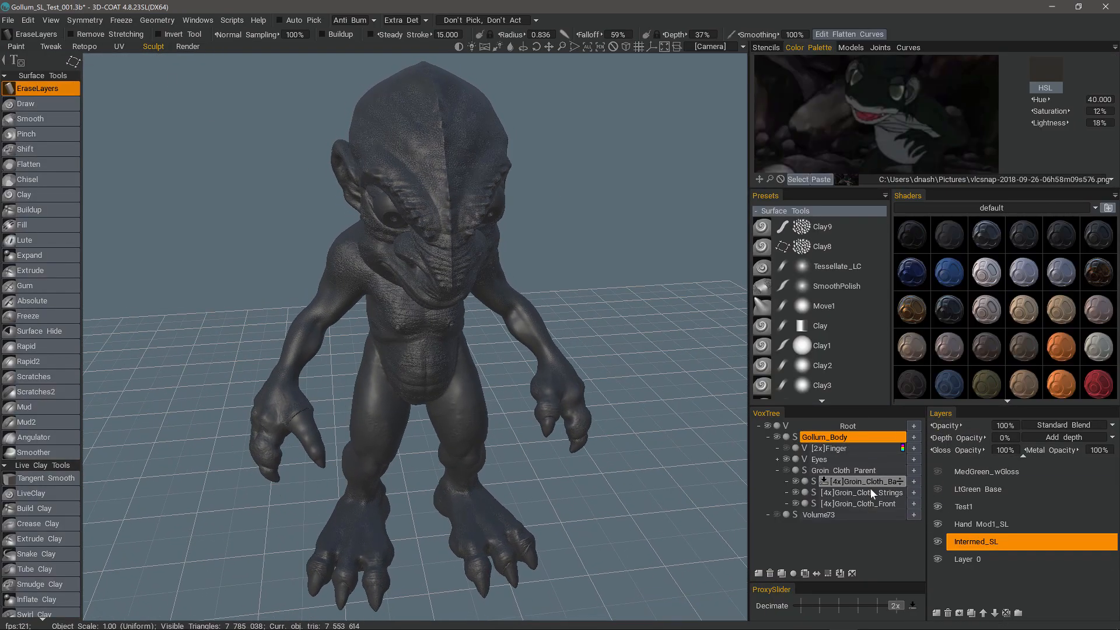
click(786, 459)
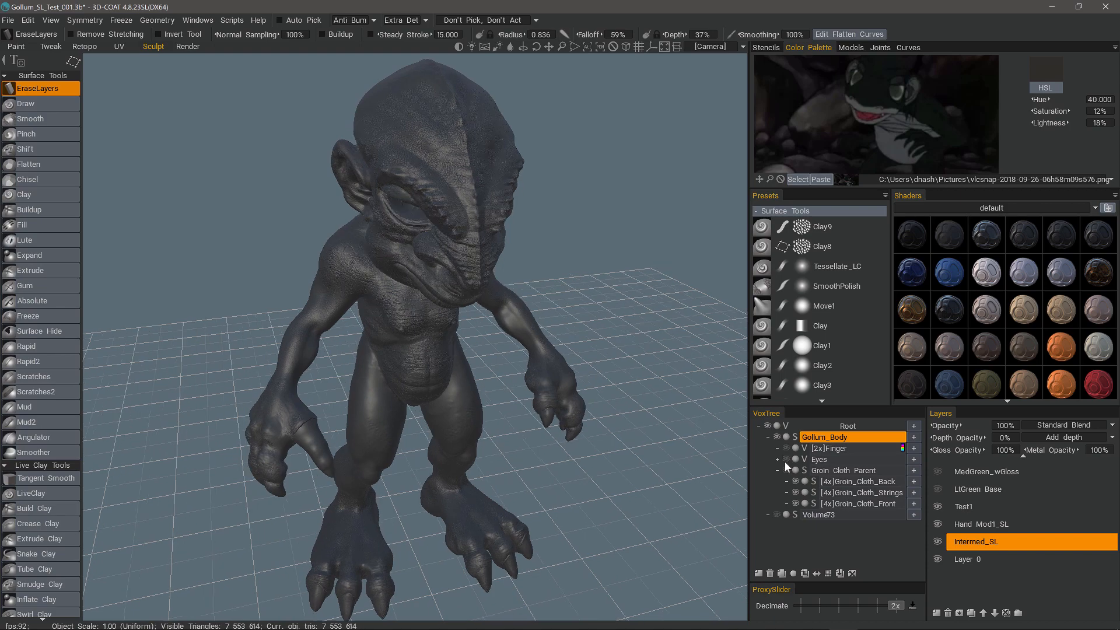
drag(627, 415, 790, 383)
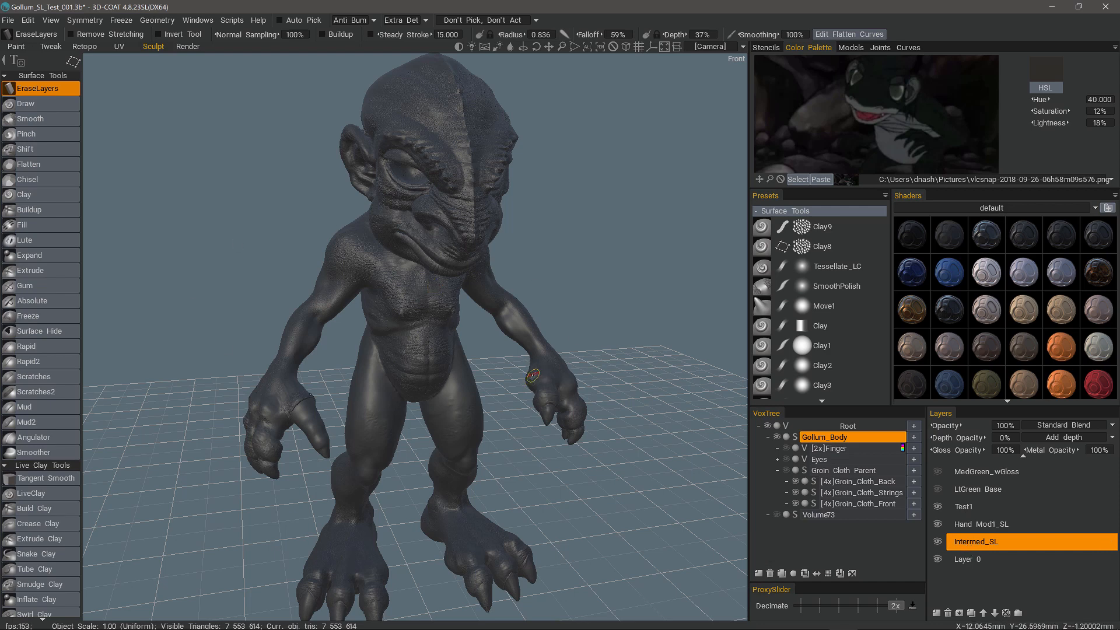
Set the depth opacity of the Intermed_SL layer to 50% and view the sculpt from different angles
click(1005, 438)
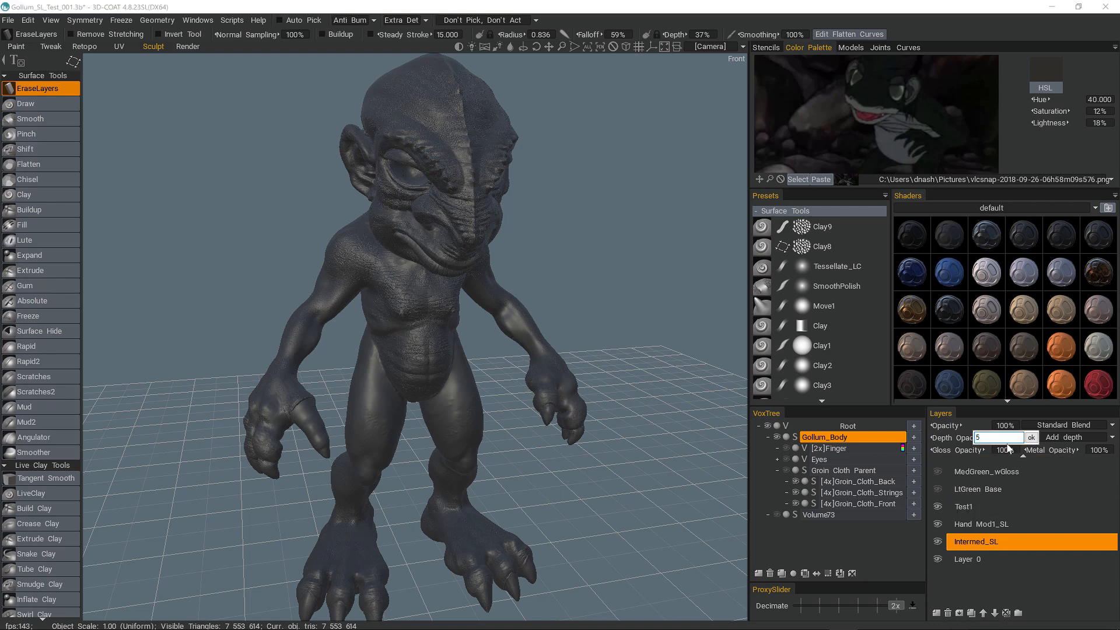
key(Return)
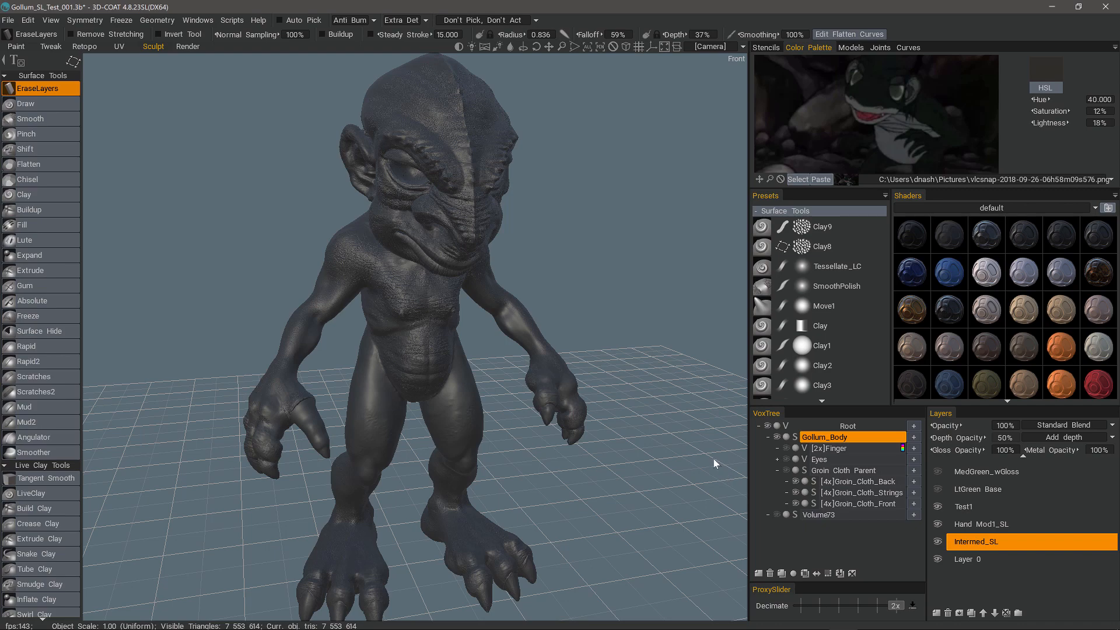
drag(691, 446, 695, 446)
alt+drag(487, 323, 548, 337)
mouse_move(463, 249)
alt+mouse_down()
mouse_move(333, 220)
mouse_move(318, 231)
alt+mouse_up()
mouse_move(444, 170)
alt+mouse_down()
mouse_move(537, 245)
mouse_move(615, 356)
mouse_move(877, 509)
mouse_move(730, 402)
mouse_move(712, 373)
mouse_move(728, 380)
alt+mouse_up()
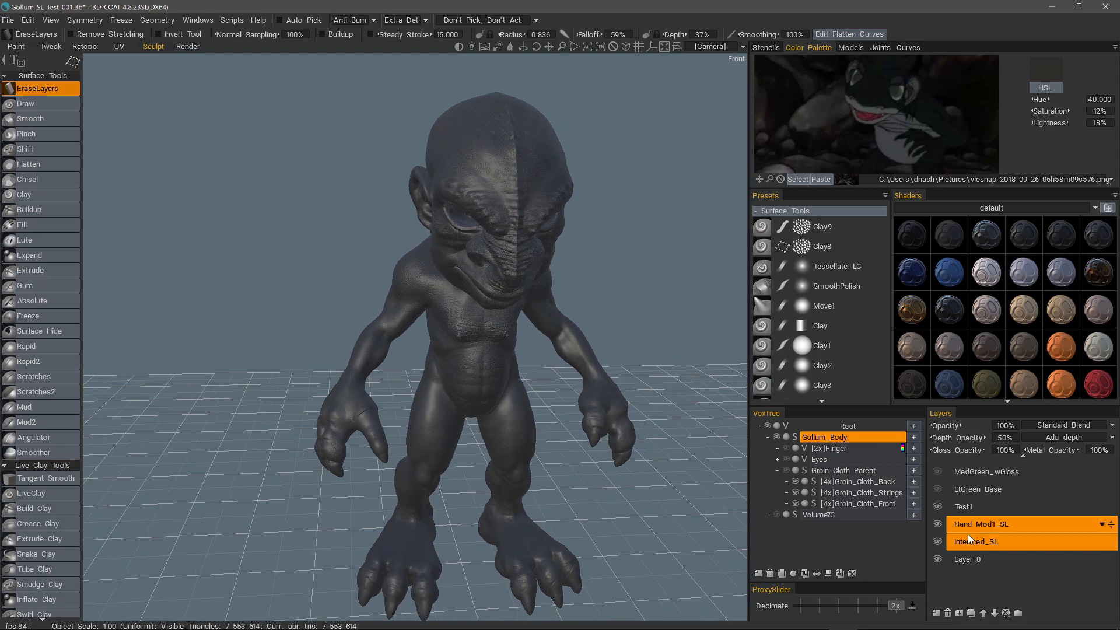
Raise the depth opacity of the Intermed_SL layer to 100% and view the whole figure
click(1008, 439)
text(1)
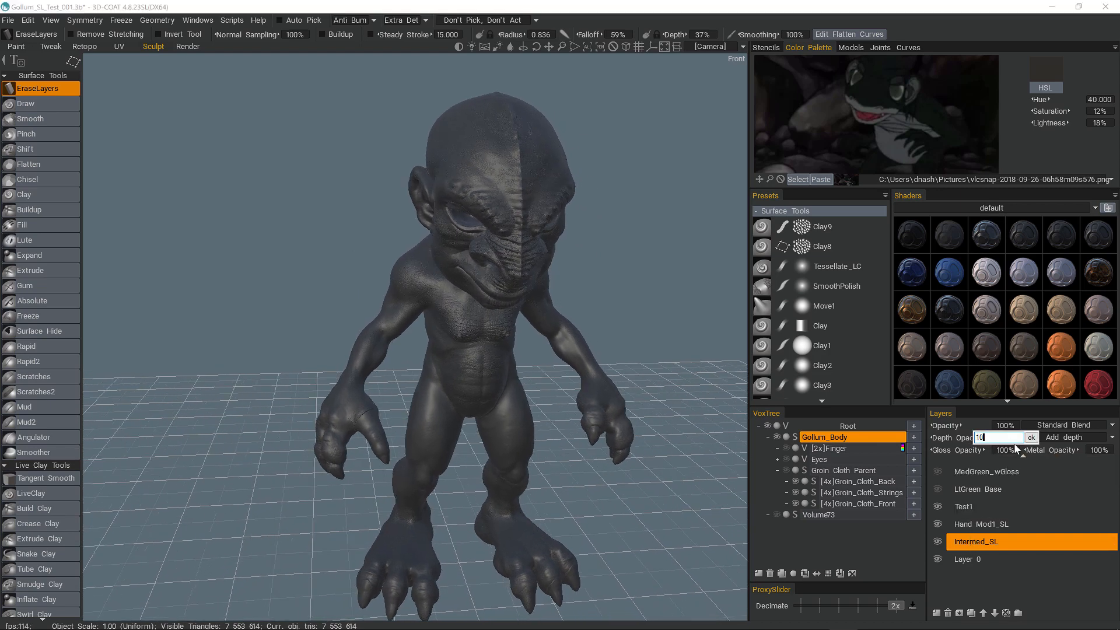
key(Escape)
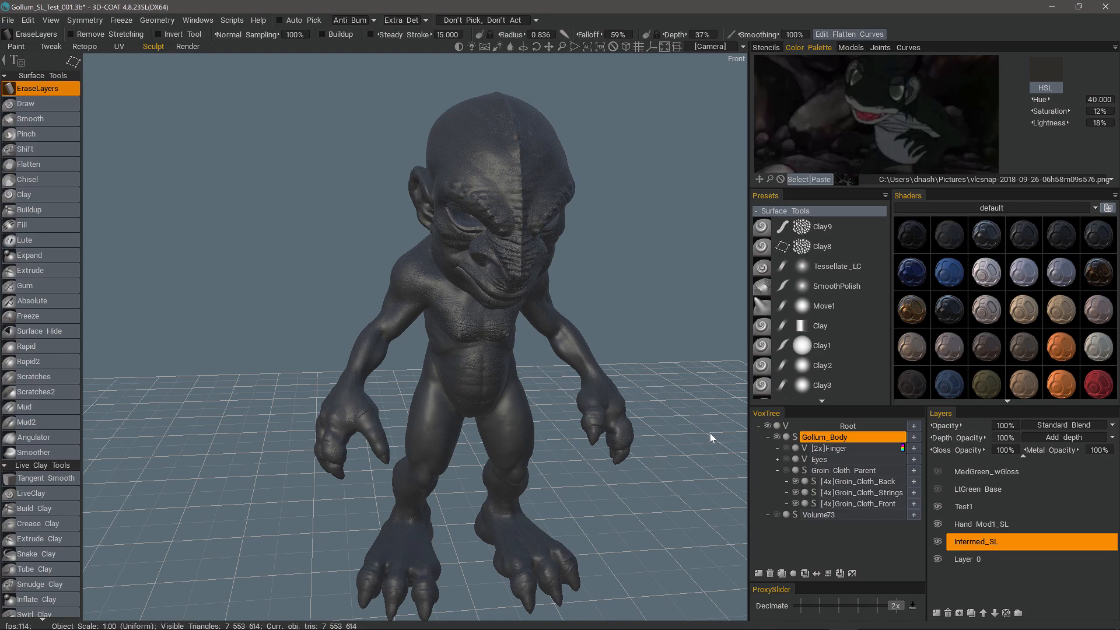
alt+drag(694, 418, 736, 400)
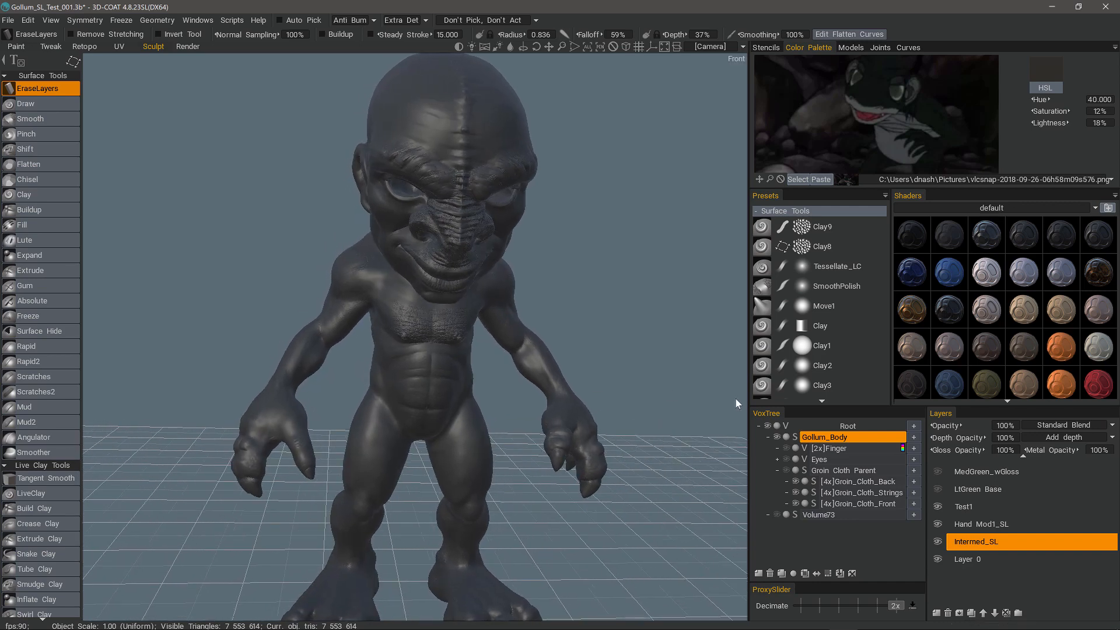
Try the depth opacity of the Intermed_SL layer at 80% and reduce it to 70%
click(1014, 438)
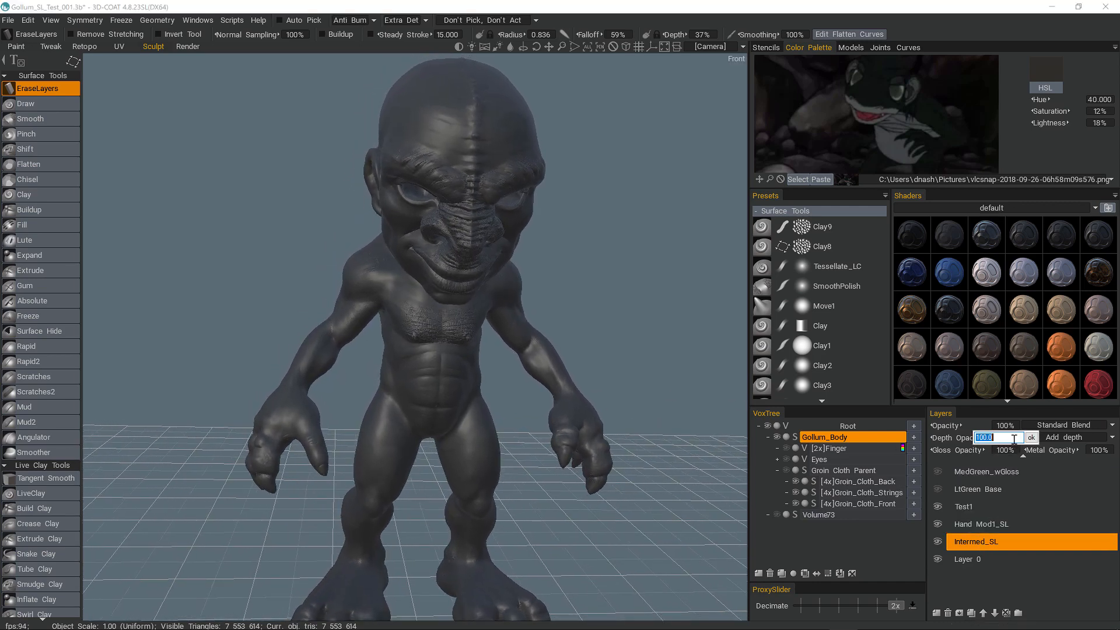
text(50)
key(Return)
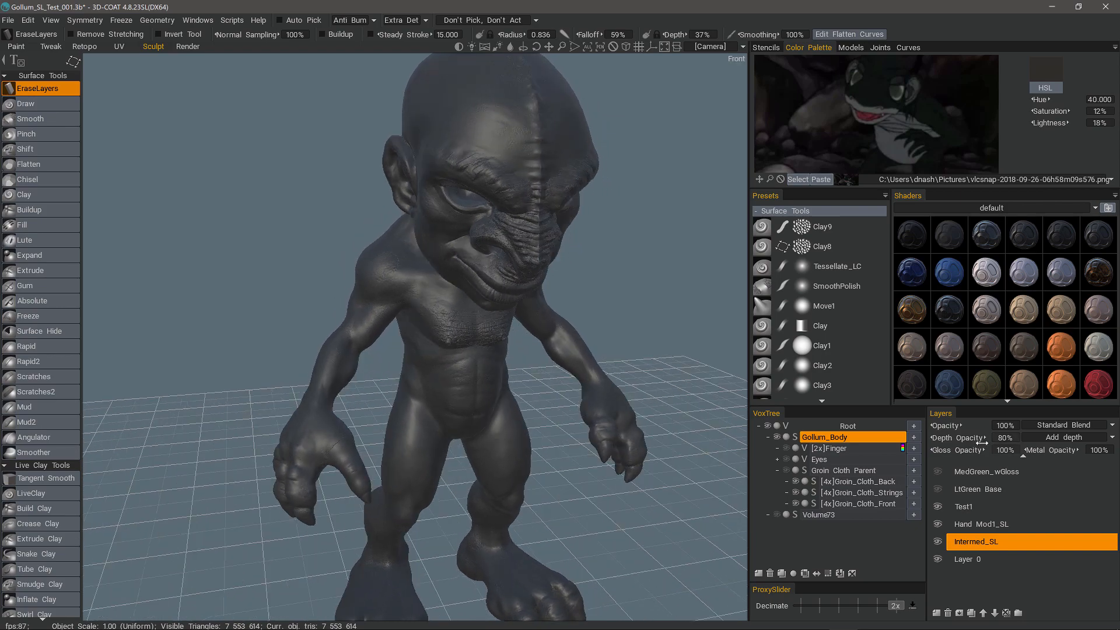
click(1003, 439)
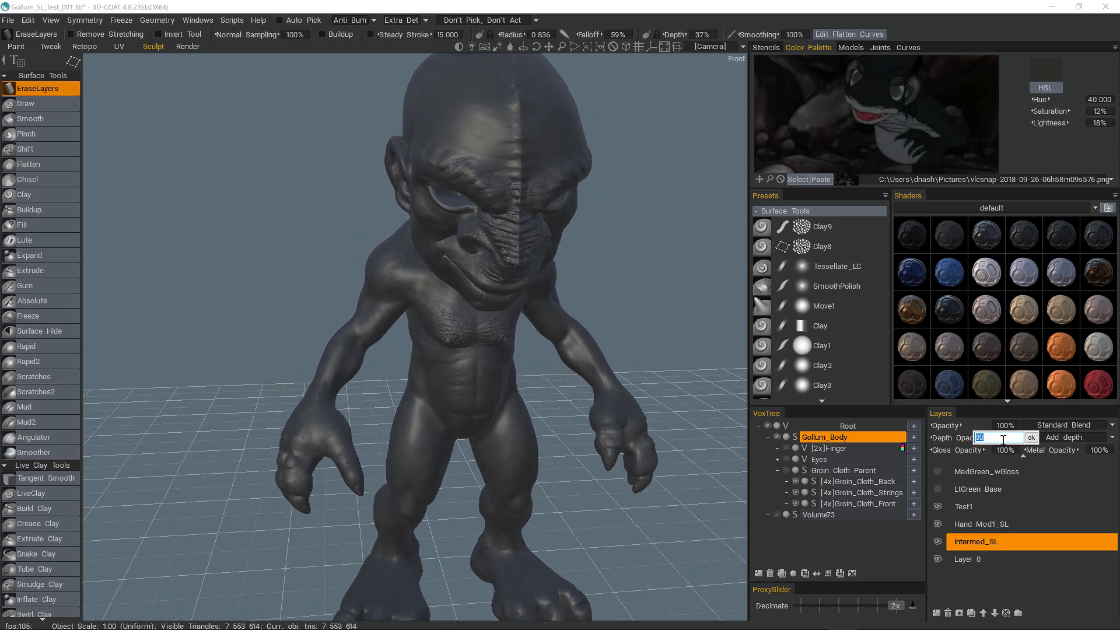
text(70)
key(Return)
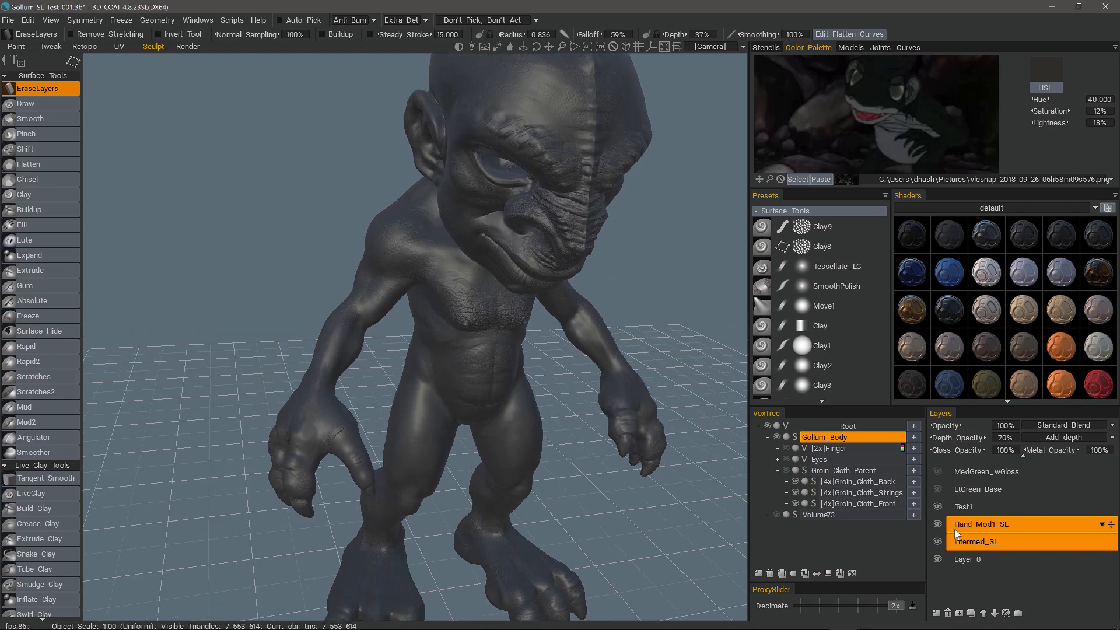
Select the Hand Mod1_SL layer, show the [2x]Finger volume, and briefly toggle ghost mode on Gollum_Body to inspect the finger
click(968, 525)
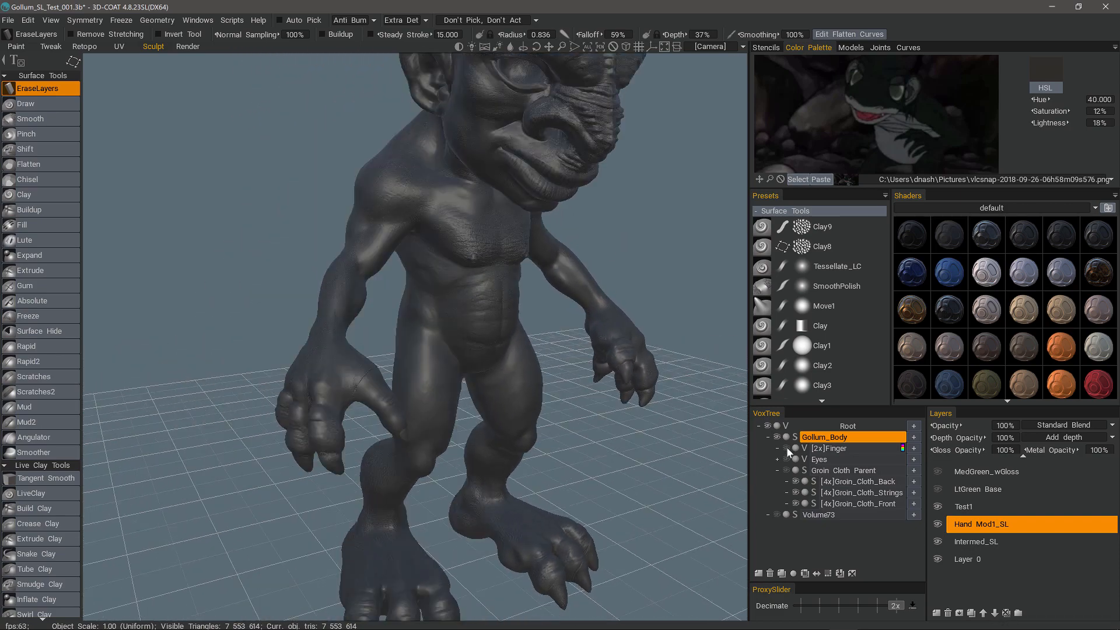
click(787, 448)
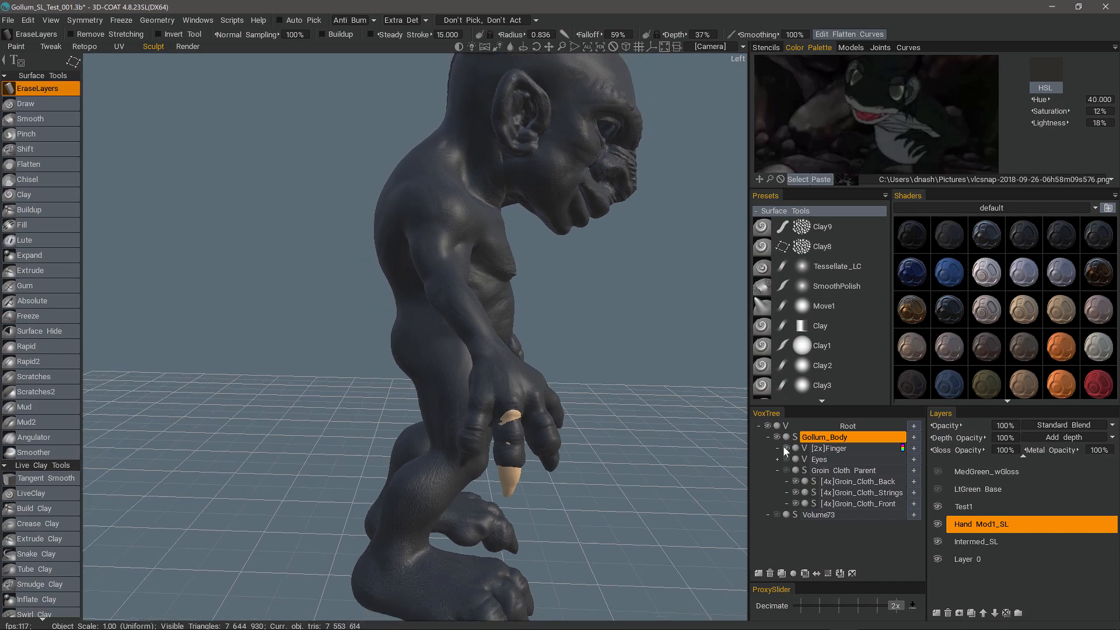
click(786, 437)
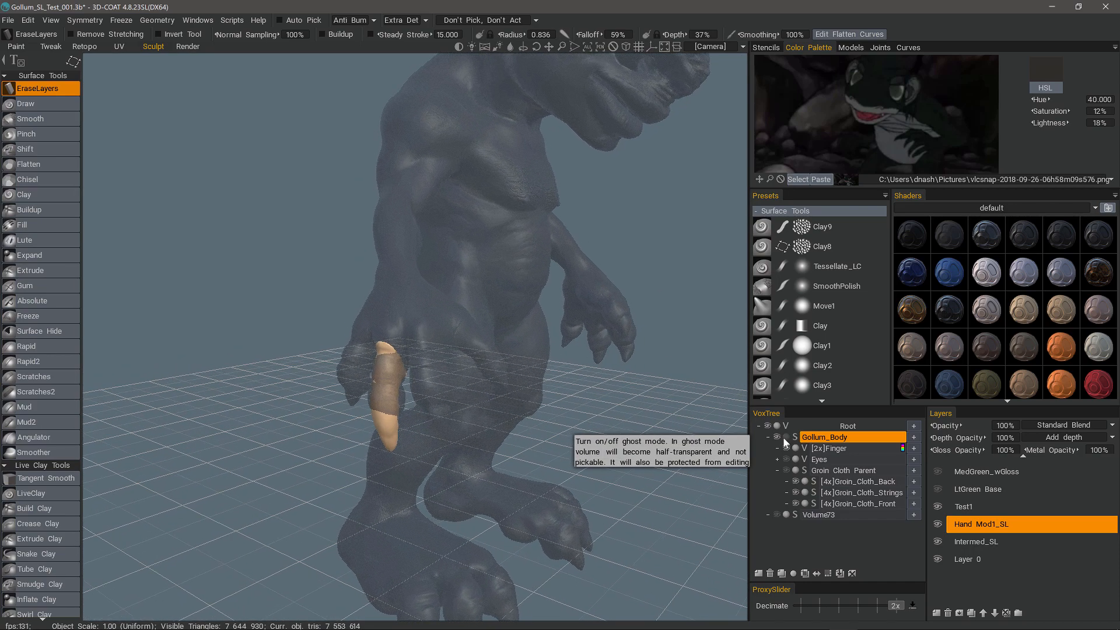
click(786, 437)
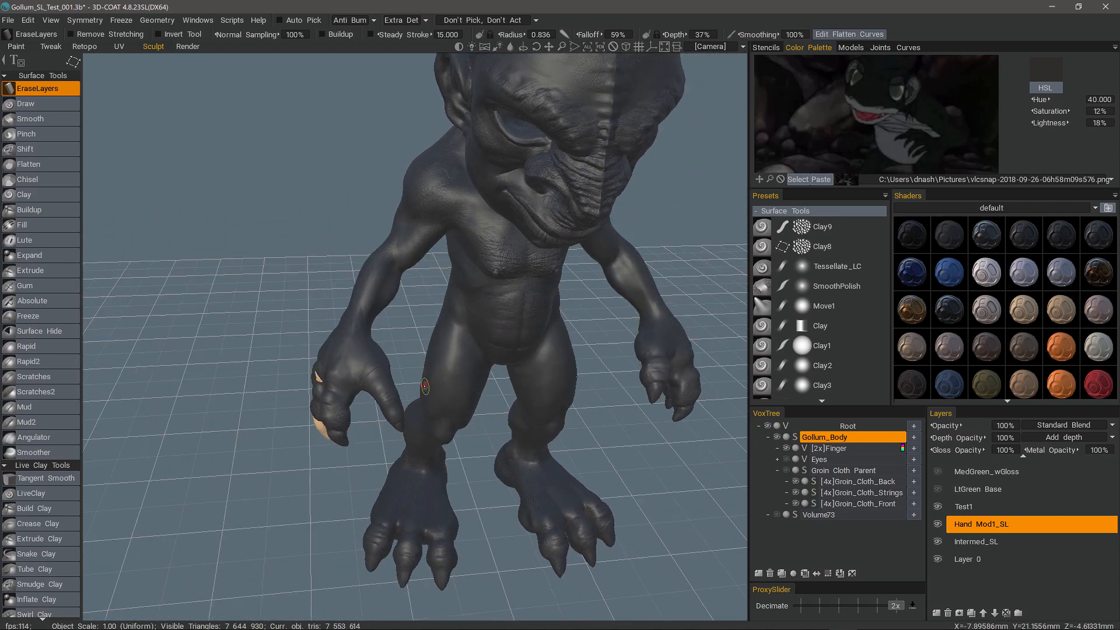
Look over the Models library and the Adjust and Objects sculpting tools
click(852, 48)
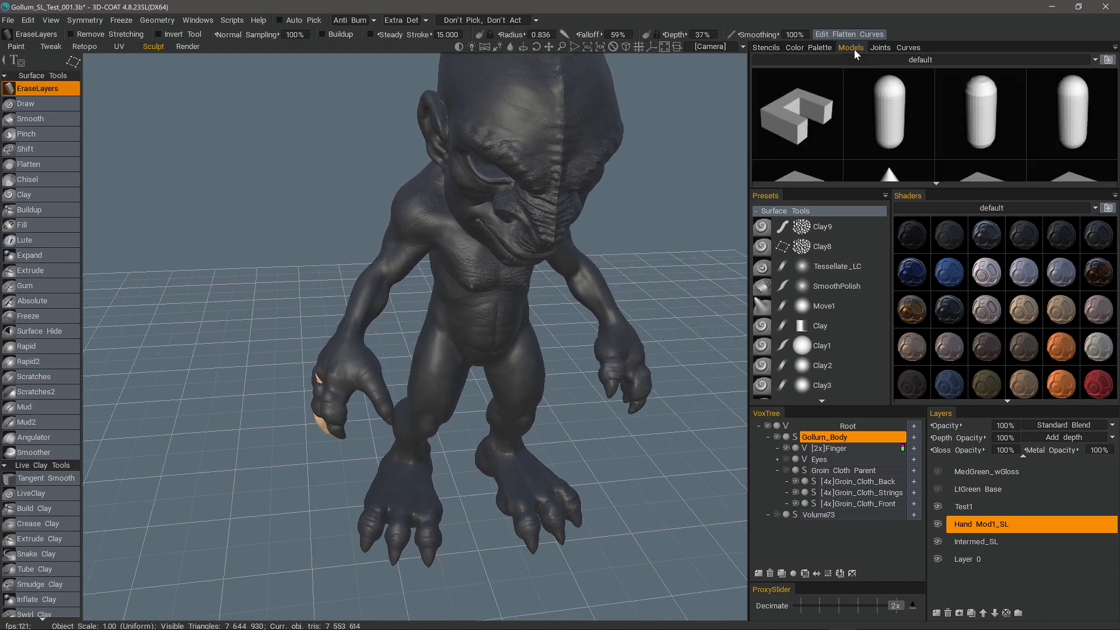
drag(64, 558, 90, 224)
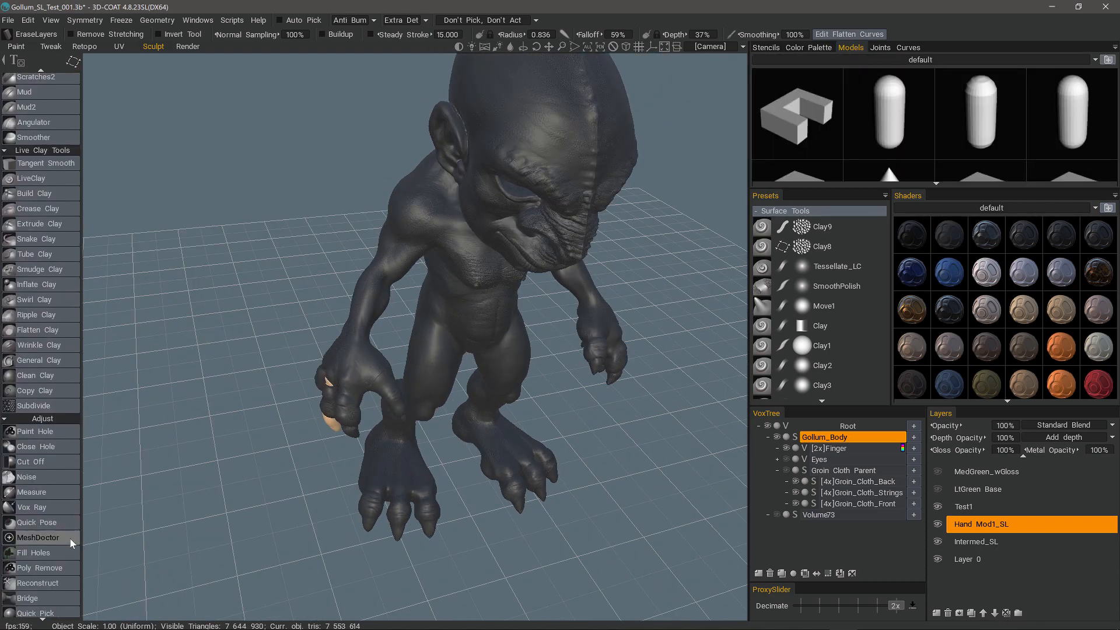
drag(70, 540, 76, 303)
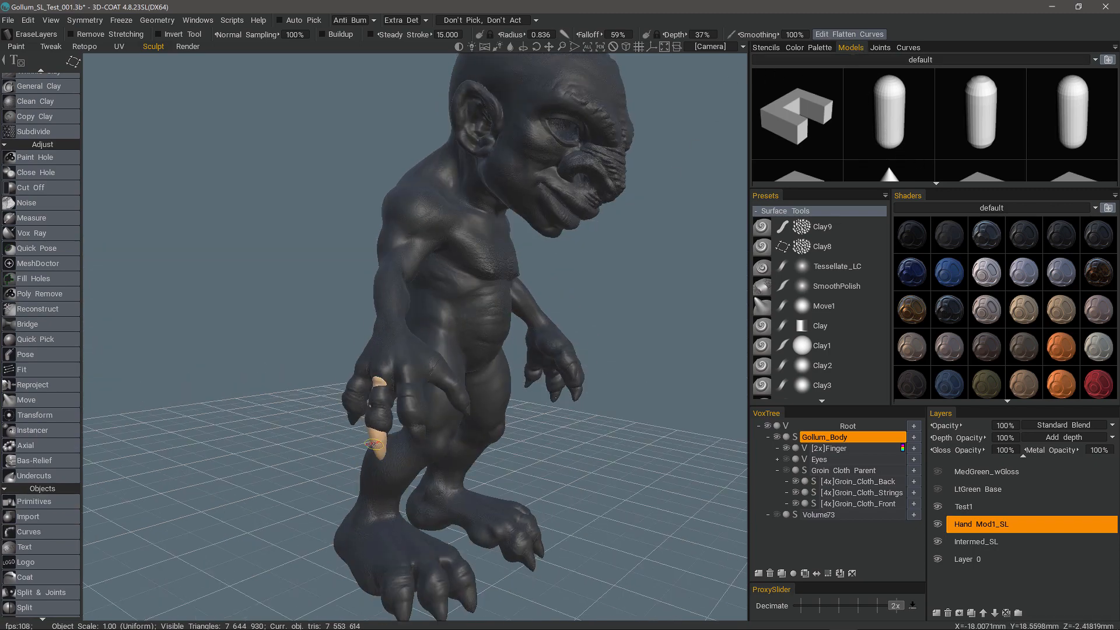
Examine the thumb and fingers of the modified hand up close from several angles, and hide the [2x]Finger volume
alt+drag(374, 444, 337, 392)
alt+drag(382, 358, 443, 346)
alt+right_drag(444, 345, 351, 403)
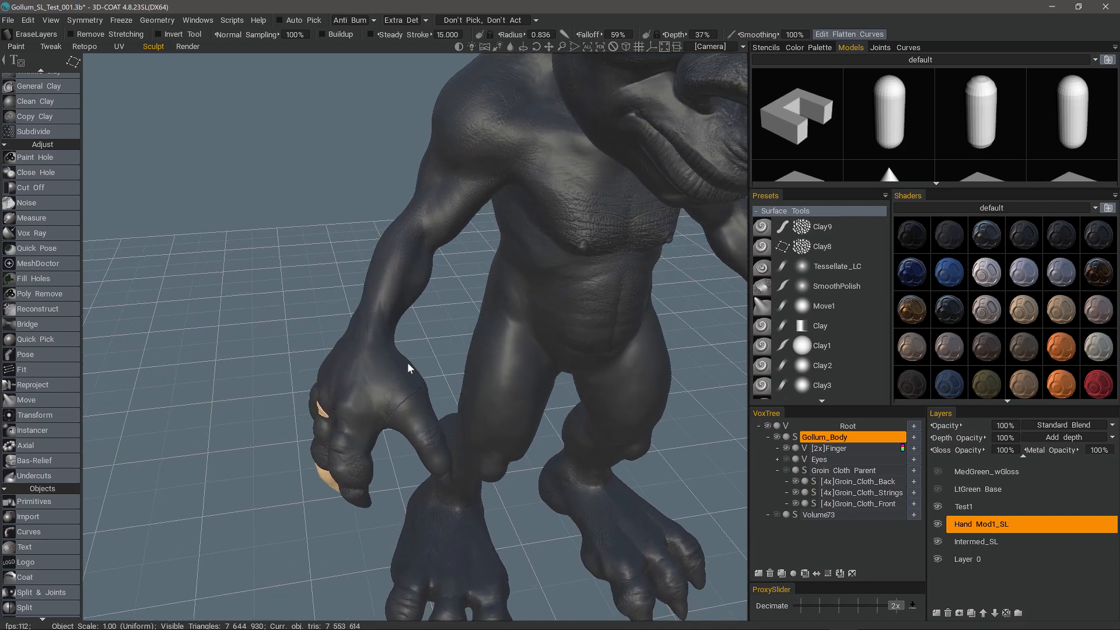
mouse_move(408, 367)
alt+mouse_down()
mouse_move(462, 305)
mouse_move(325, 392)
mouse_move(352, 369)
mouse_move(348, 403)
mouse_move(384, 408)
alt+mouse_up()
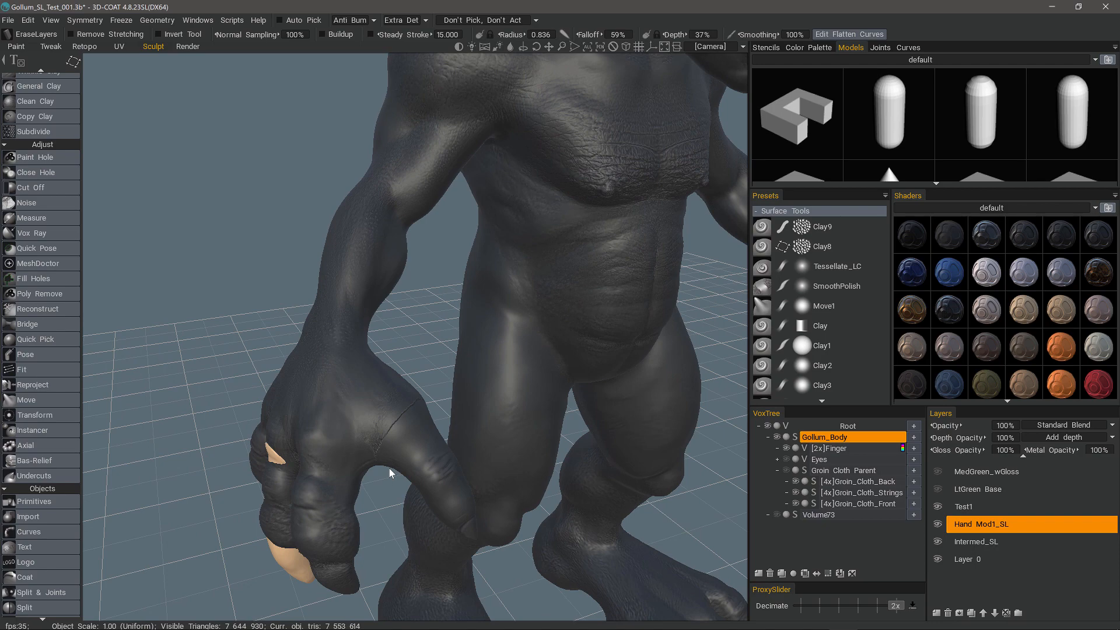
alt+drag(375, 408, 334, 400)
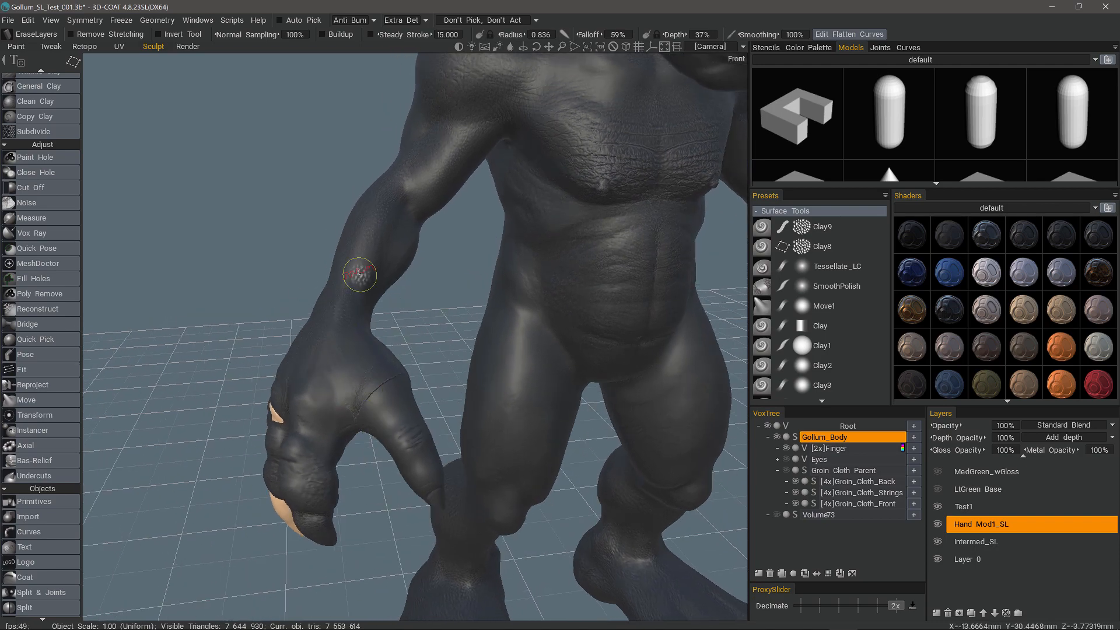
alt+drag(360, 274, 383, 396)
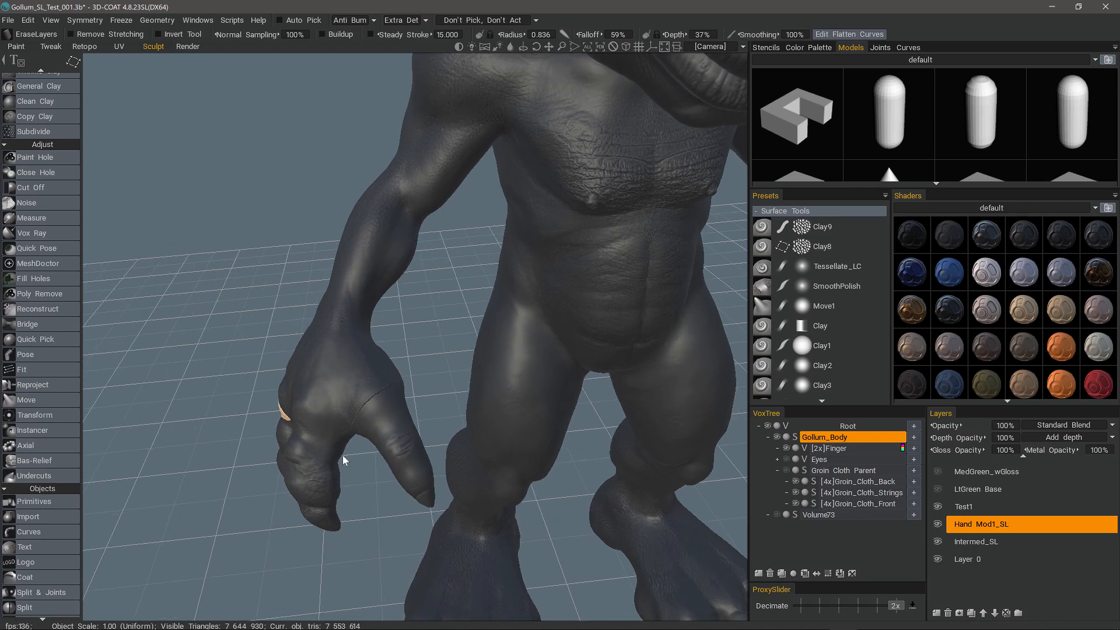
mouse_move(324, 438)
alt+mouse_down()
mouse_move(345, 436)
mouse_move(357, 393)
mouse_move(339, 465)
mouse_move(327, 432)
mouse_move(344, 402)
mouse_move(375, 436)
mouse_move(309, 393)
alt+mouse_up()
alt+right_drag(309, 393, 355, 383)
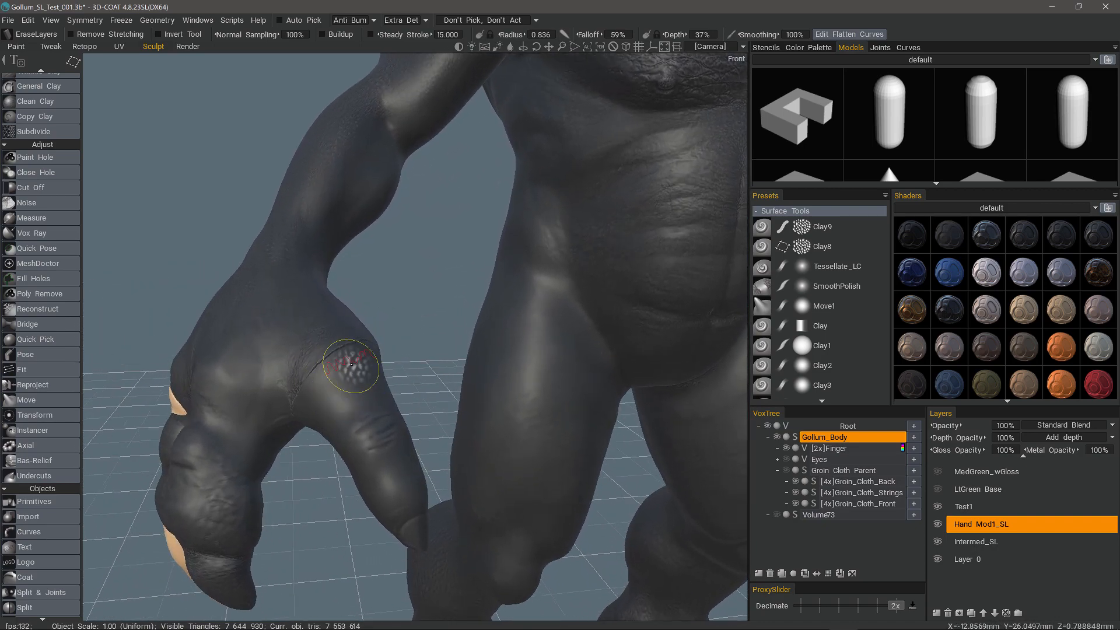
mouse_move(336, 381)
alt+mouse_down()
mouse_move(327, 388)
mouse_move(353, 471)
alt+mouse_up()
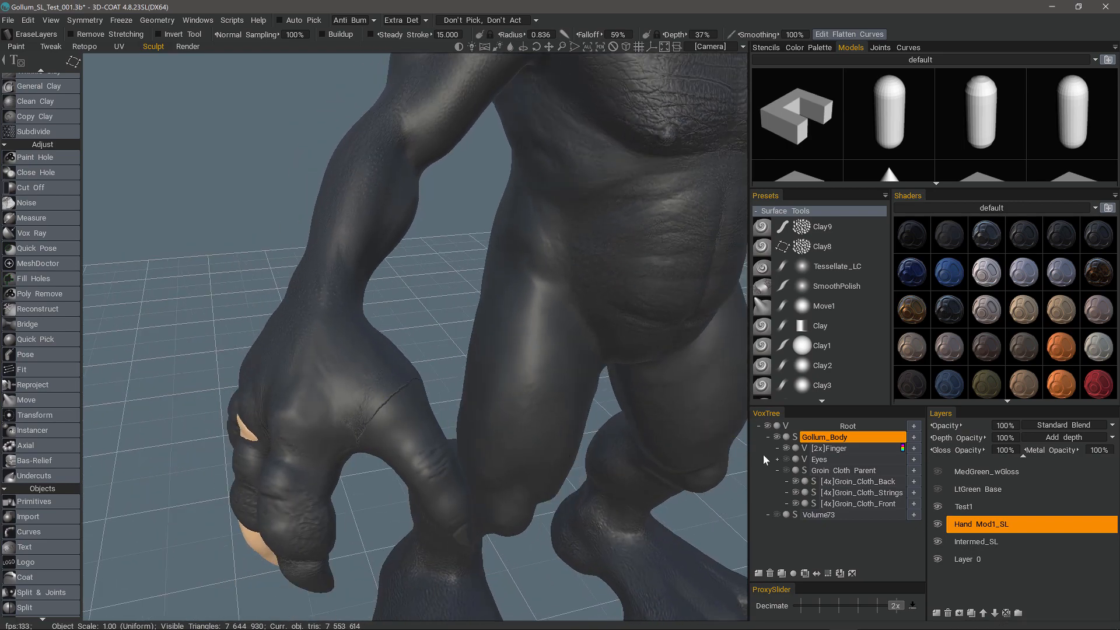
click(787, 450)
alt+drag(743, 429, 435, 371)
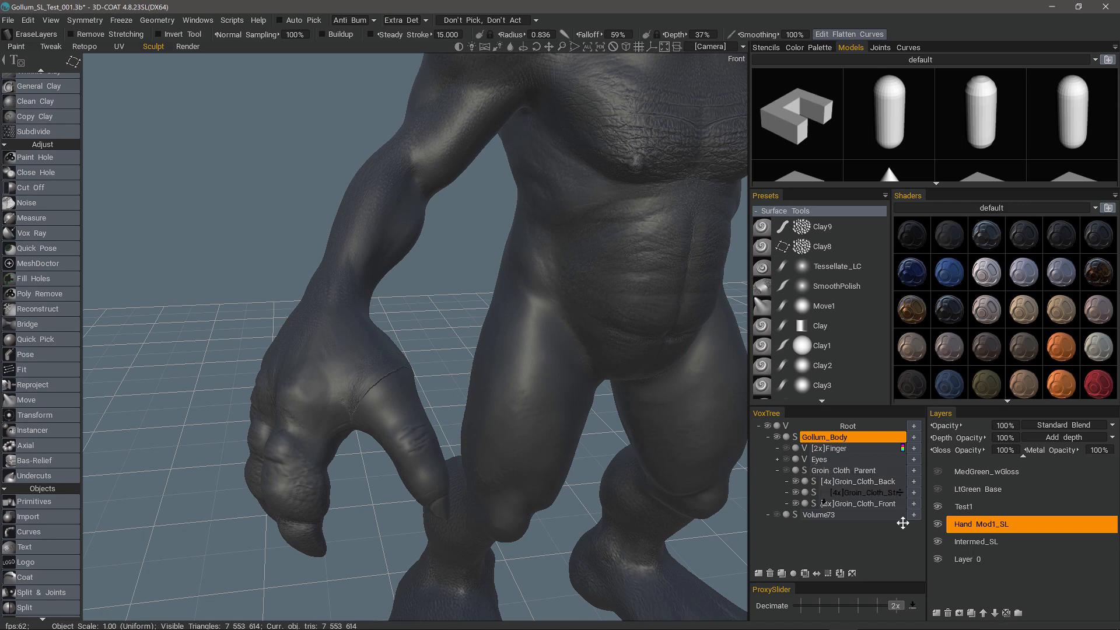
Set the depth opacity of the Intermed_SL layer to 100% and view the full figure
click(972, 547)
click(1004, 437)
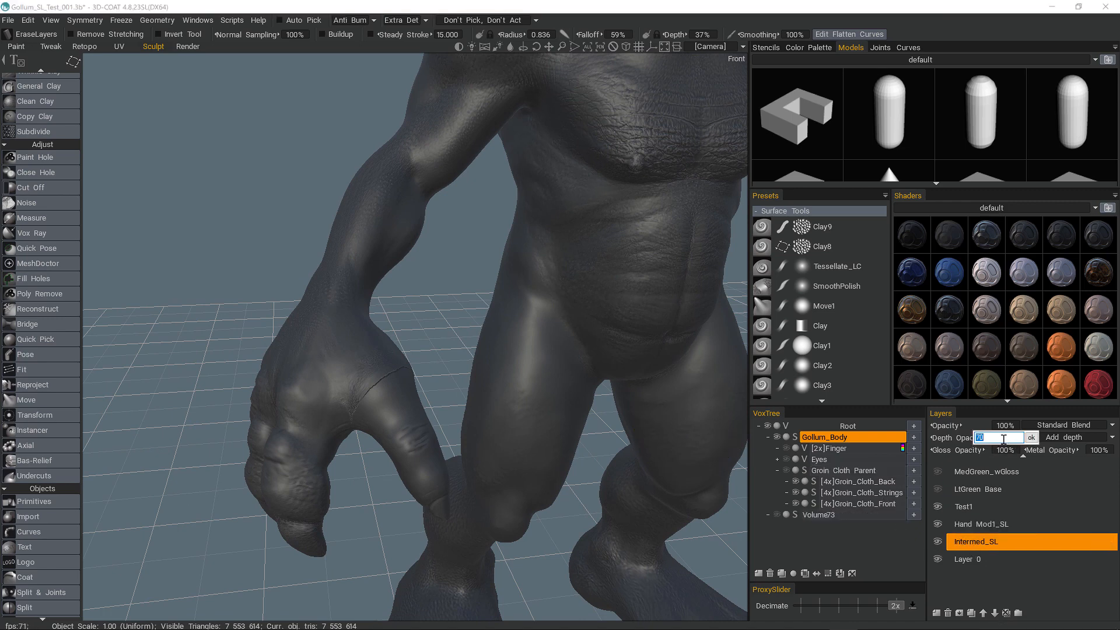
key(Return)
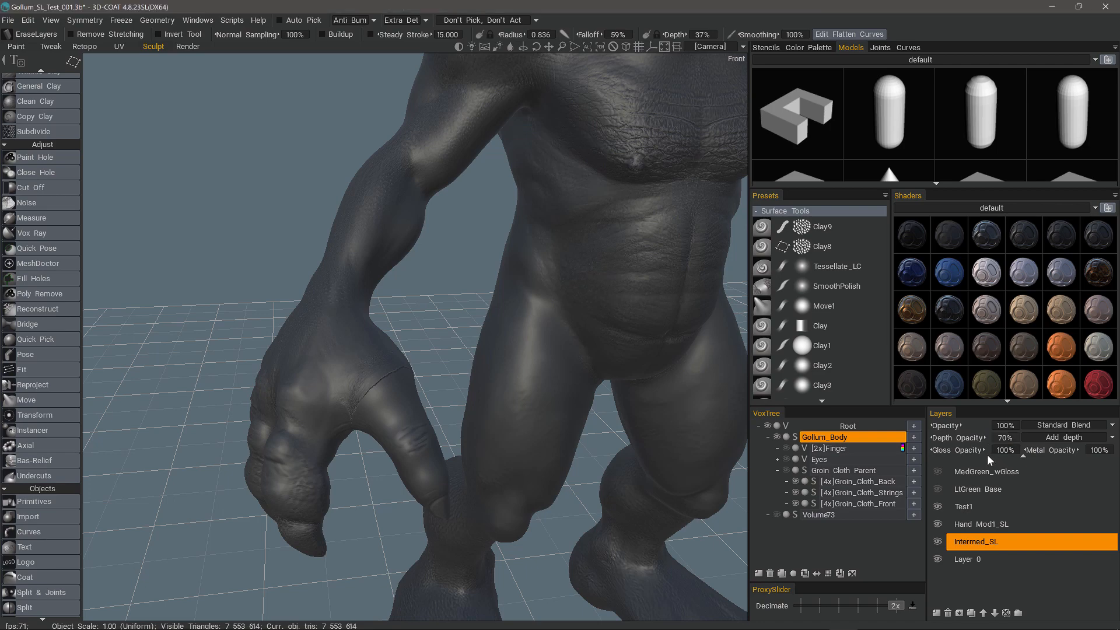
alt+right_drag(364, 446, 352, 450)
alt+drag(352, 450, 316, 420)
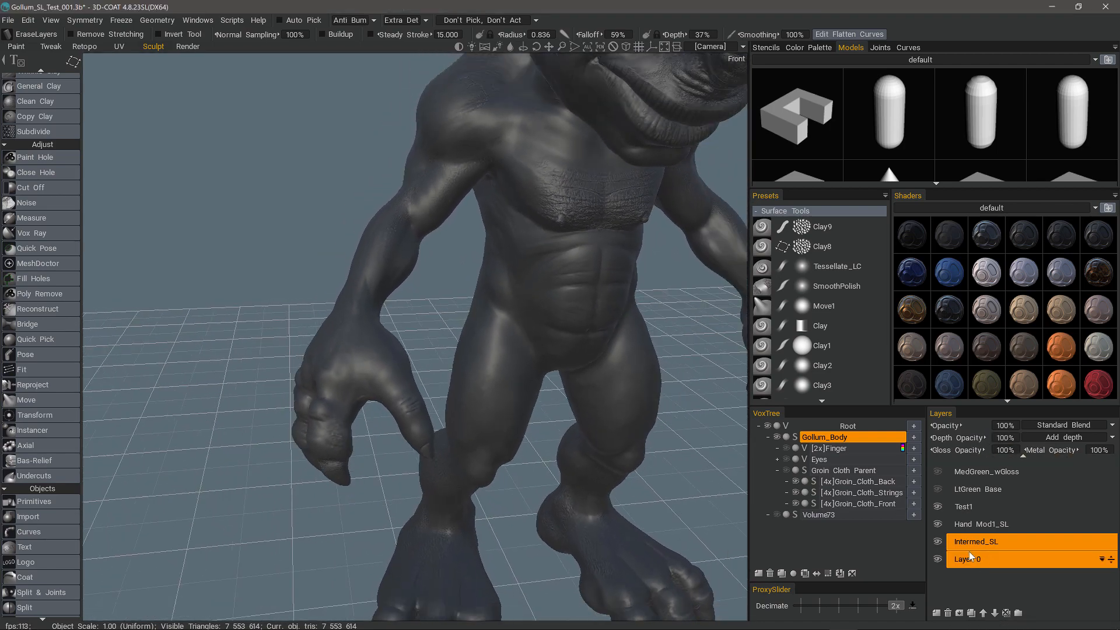
alt+middle_drag(390, 280, 397, 348)
alt+right_drag(398, 348, 379, 365)
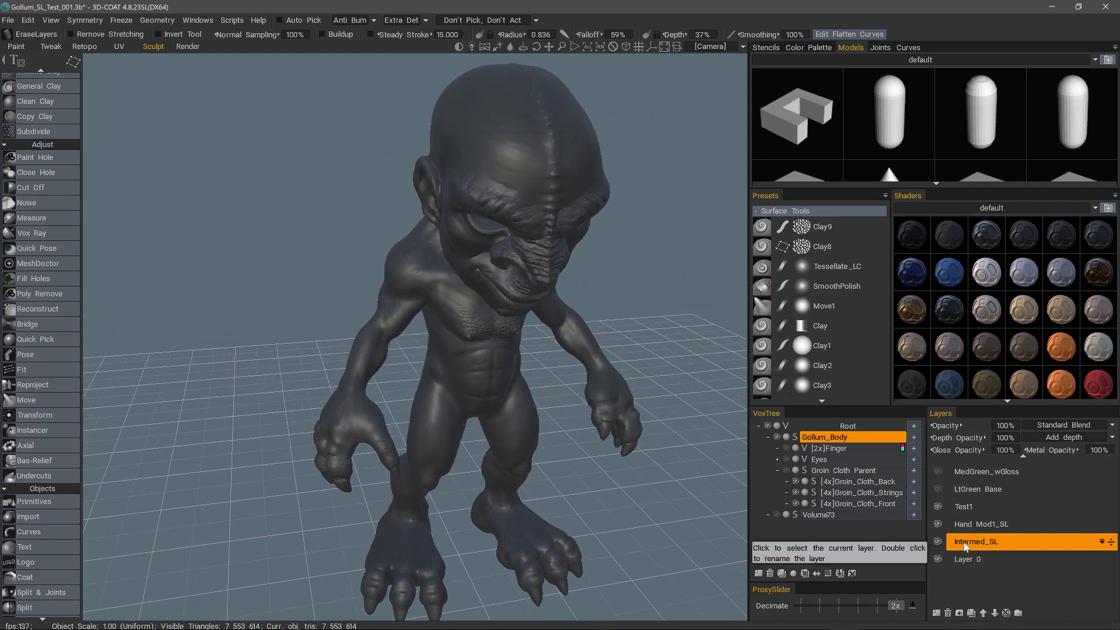
mouse_move(516, 169)
alt+mouse_down()
mouse_move(548, 191)
mouse_move(528, 183)
alt+mouse_up()
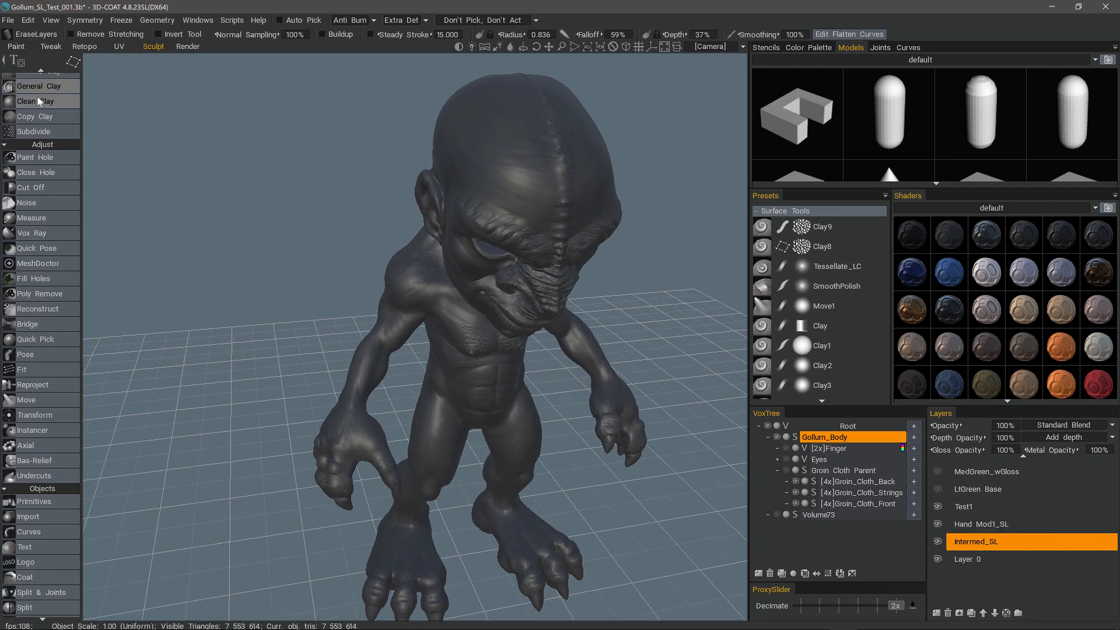
Switch to the Paint room and view the sculpt from the front
scroll(38, 101, up, 15)
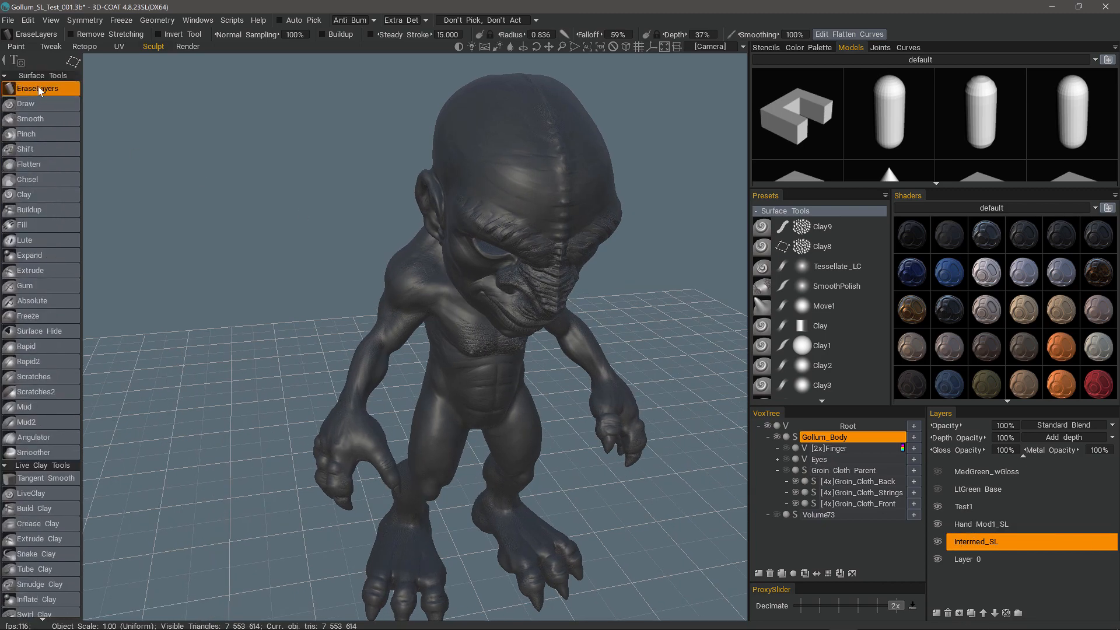
click(19, 48)
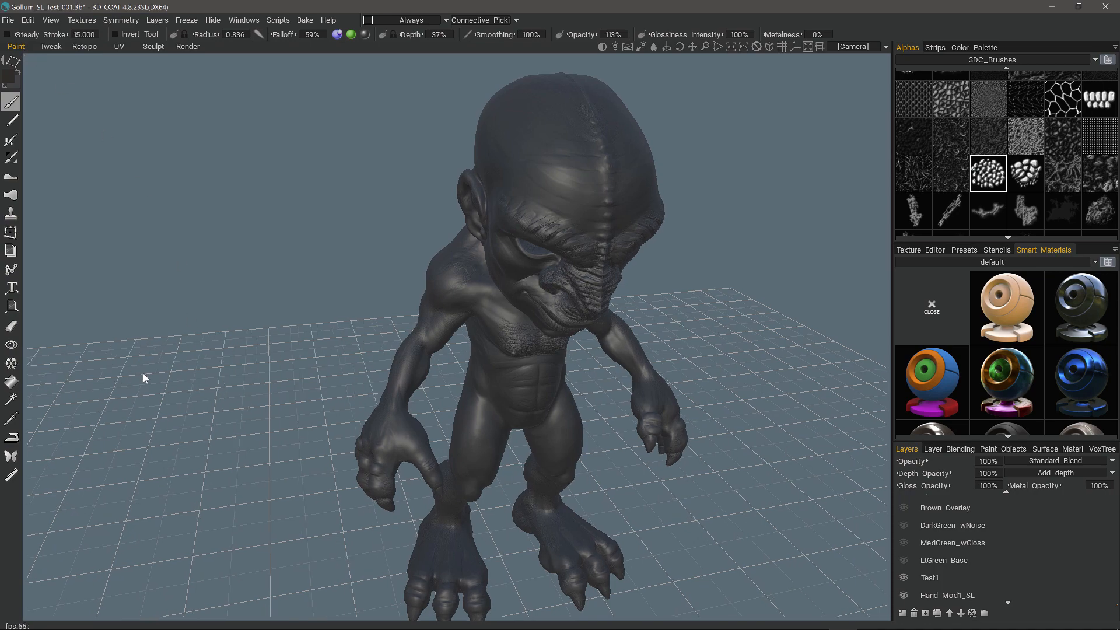
mouse_move(142, 374)
alt+mouse_down()
mouse_move(177, 301)
mouse_move(173, 353)
mouse_move(94, 366)
mouse_move(8, 330)
alt+mouse_up()
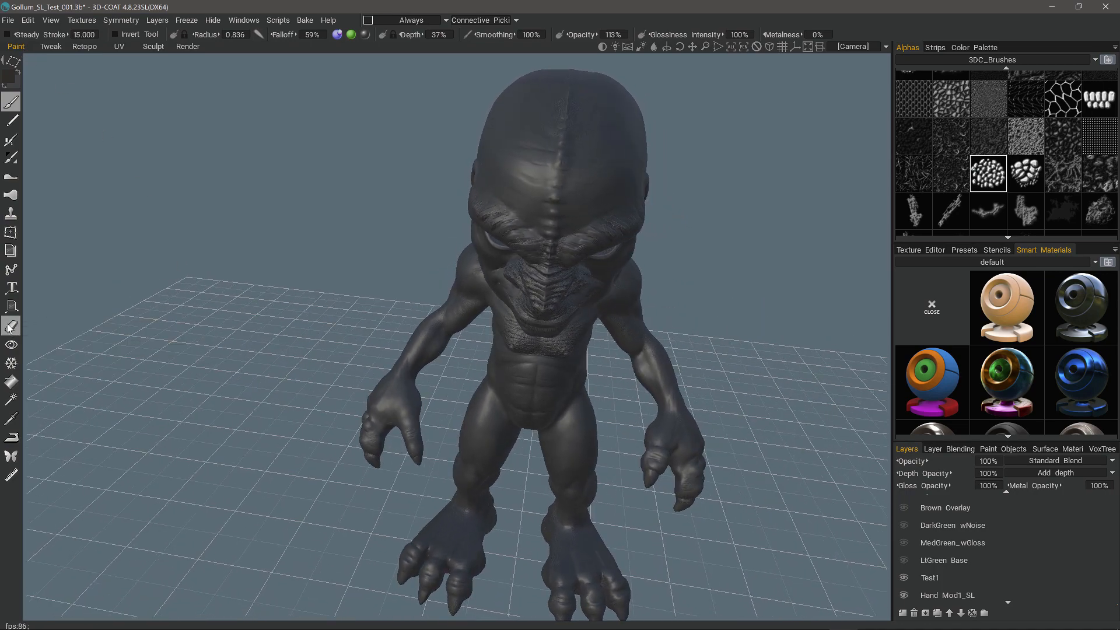
alt+drag(247, 327, 852, 464)
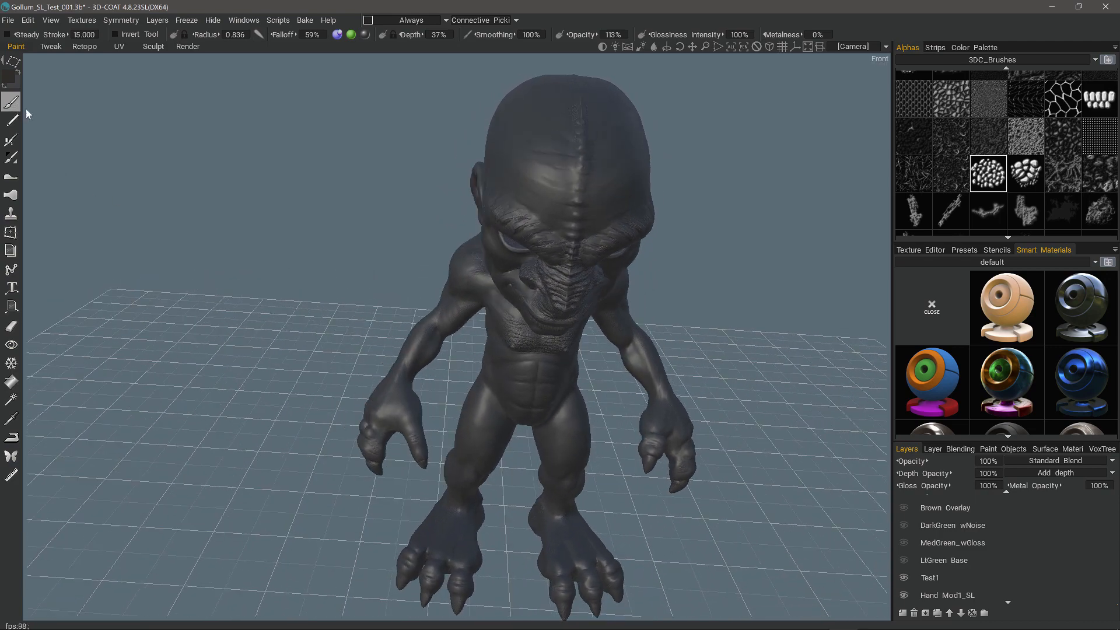
Replace the Test1 layer with a new layer directly above Hand Mod1_SL
click(936, 563)
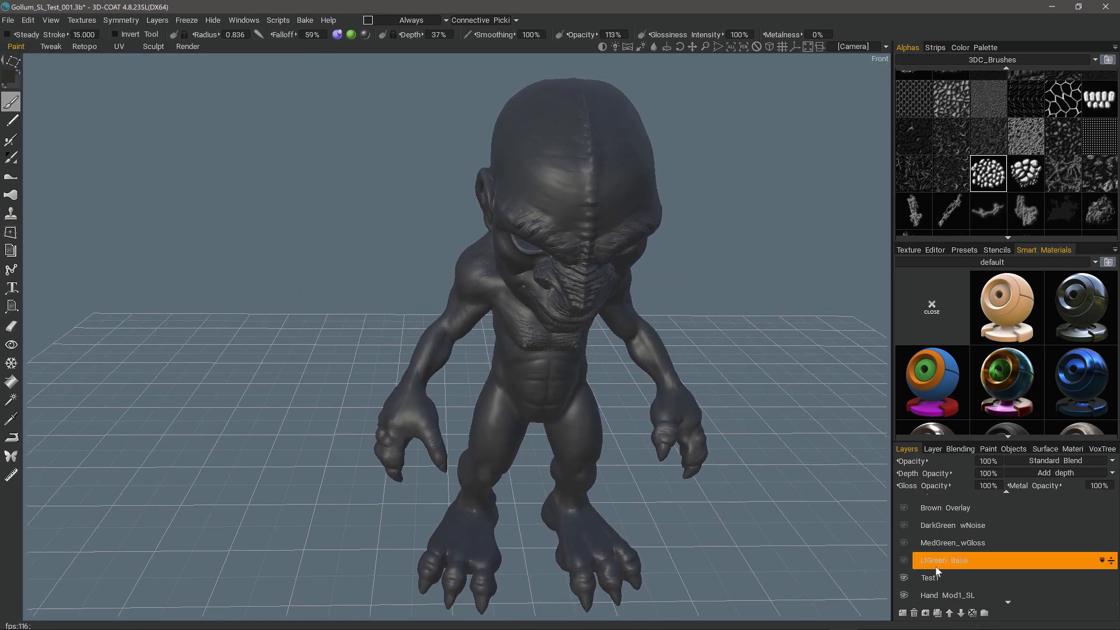
click(931, 579)
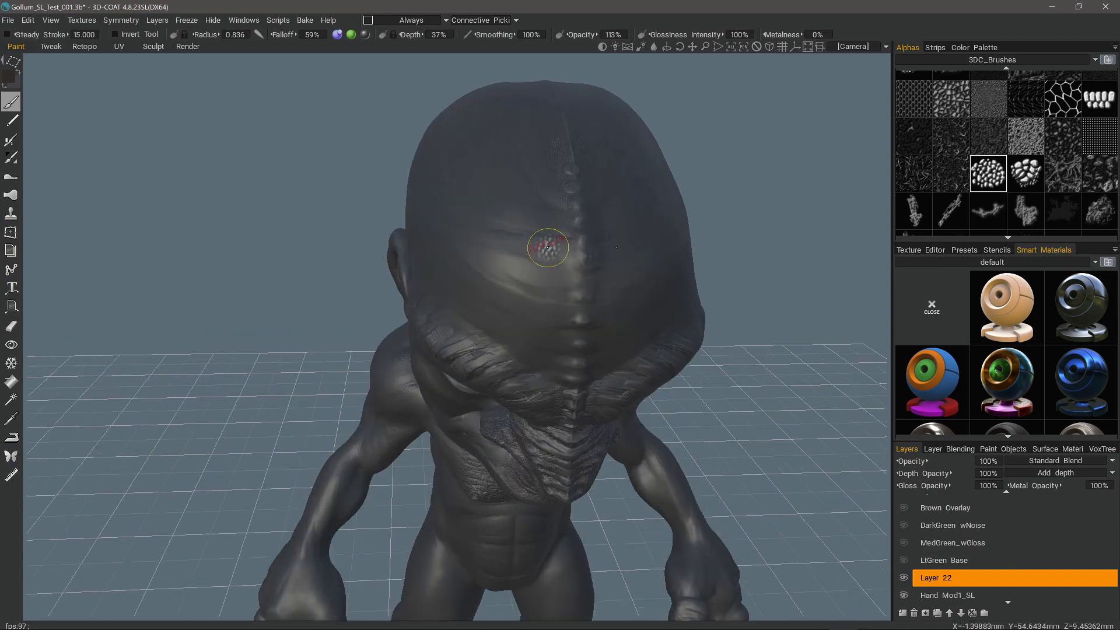
Paint a first patch of raised pebble-like scales onto the side of the creature's forehead above the brow on the new layer
right_drag(515, 282, 502, 272)
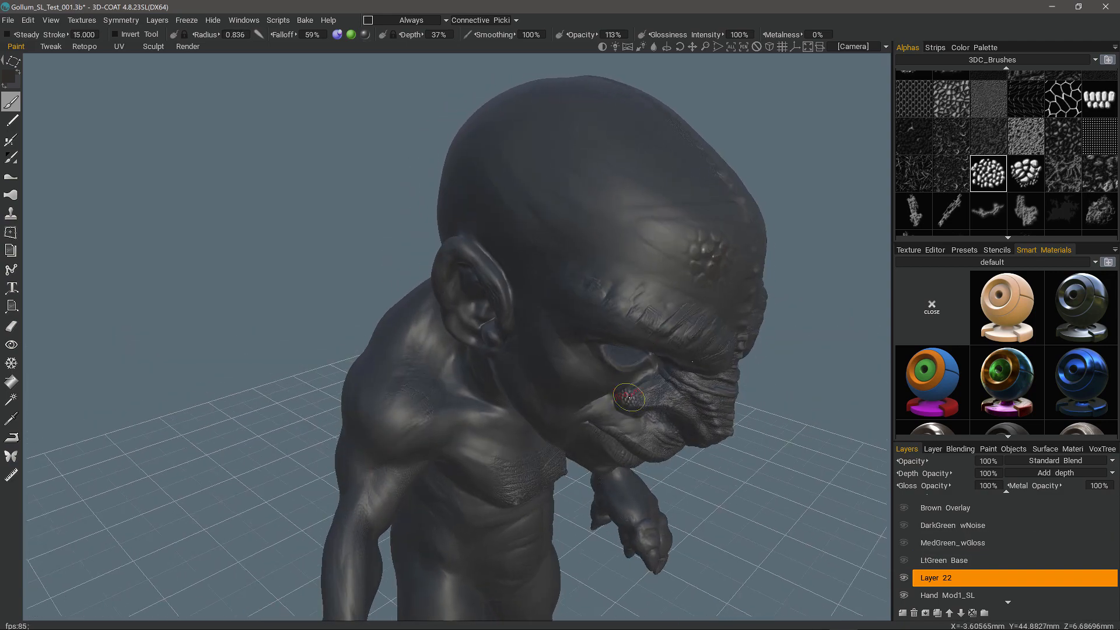
drag(603, 248, 674, 248)
alt+drag(702, 247, 645, 274)
Set the brush's depth mode to Blend and extend the pebble-like scales across the forehead and down to the centre of the brow
click(337, 35)
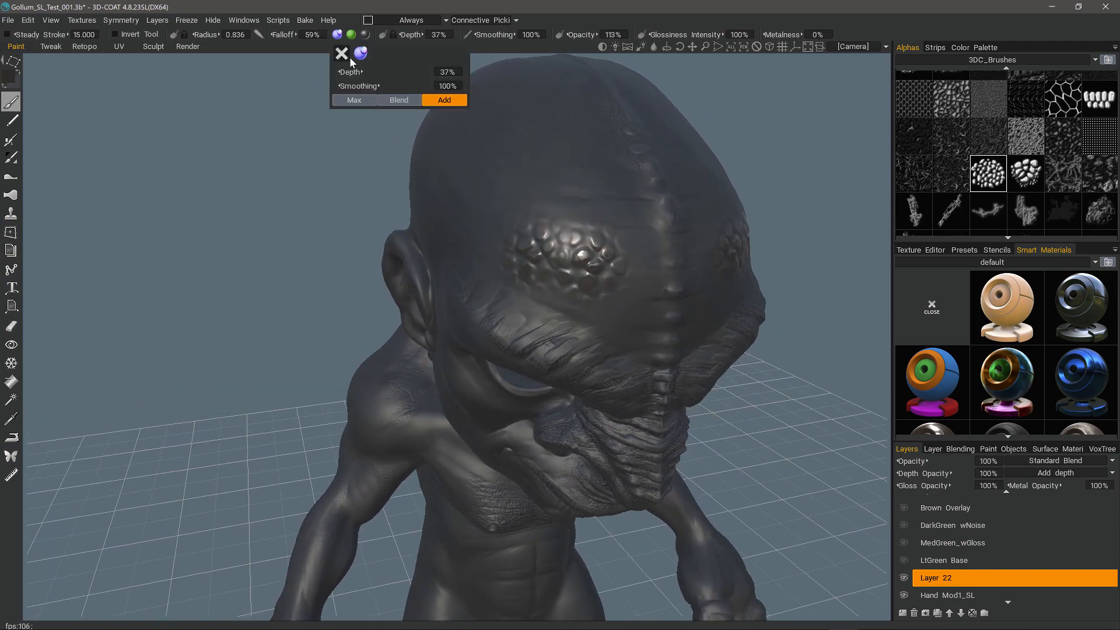
click(395, 105)
alt+drag(561, 275, 513, 299)
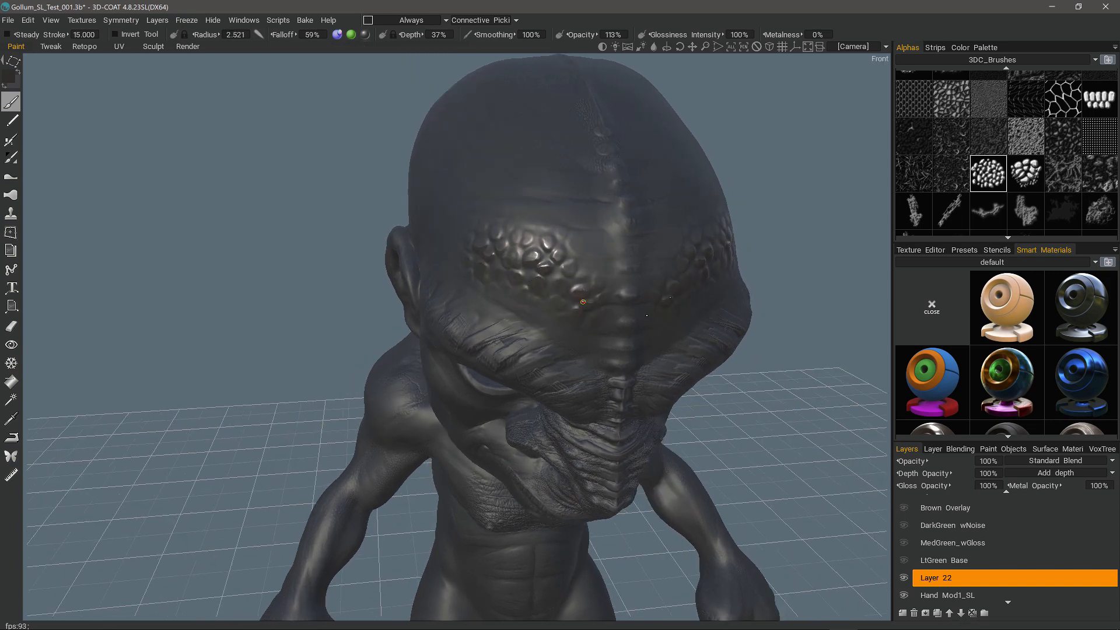
drag(583, 302, 584, 301)
alt+drag(581, 211, 575, 235)
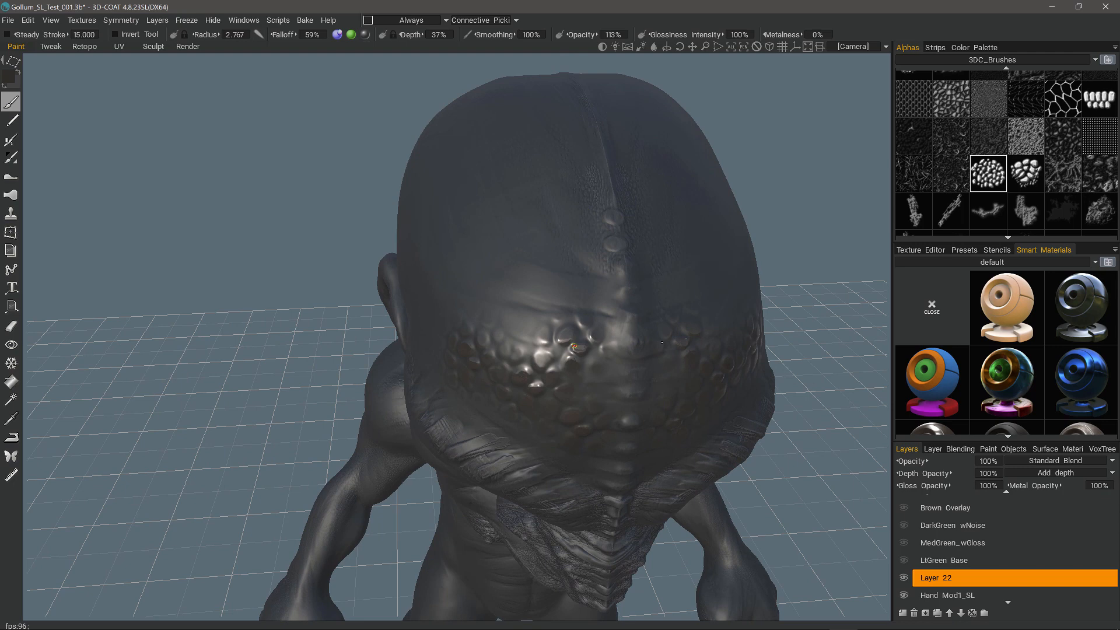
drag(574, 347, 574, 347)
alt+drag(574, 347, 605, 292)
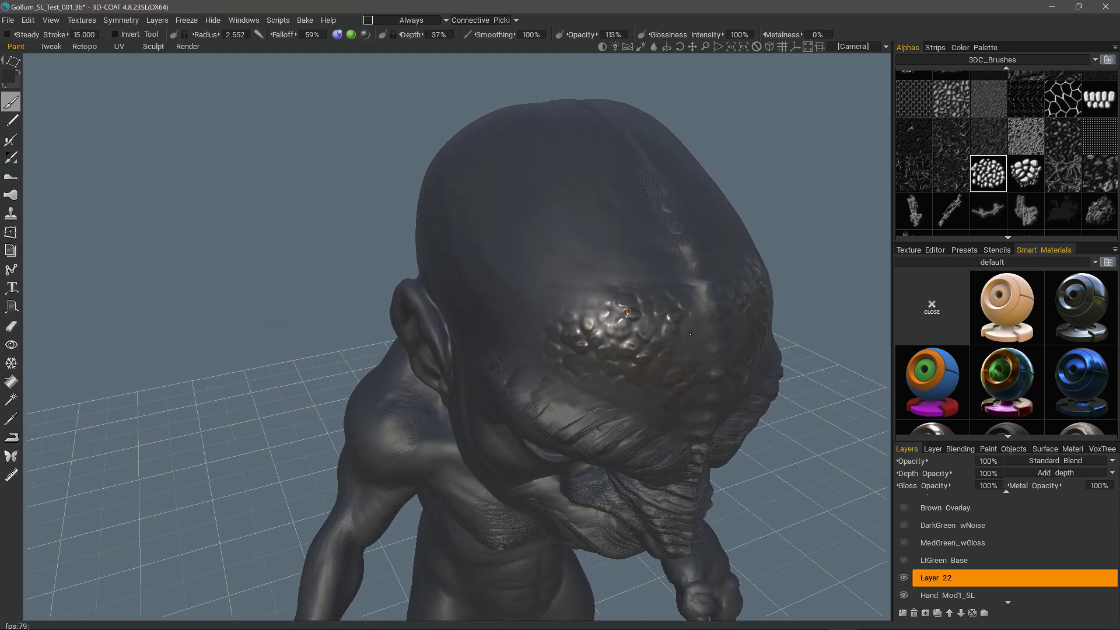
drag(628, 312, 691, 335)
mouse_move(691, 334)
alt+mouse_down()
mouse_move(560, 257)
mouse_move(514, 337)
mouse_move(615, 332)
mouse_move(546, 269)
alt+mouse_up()
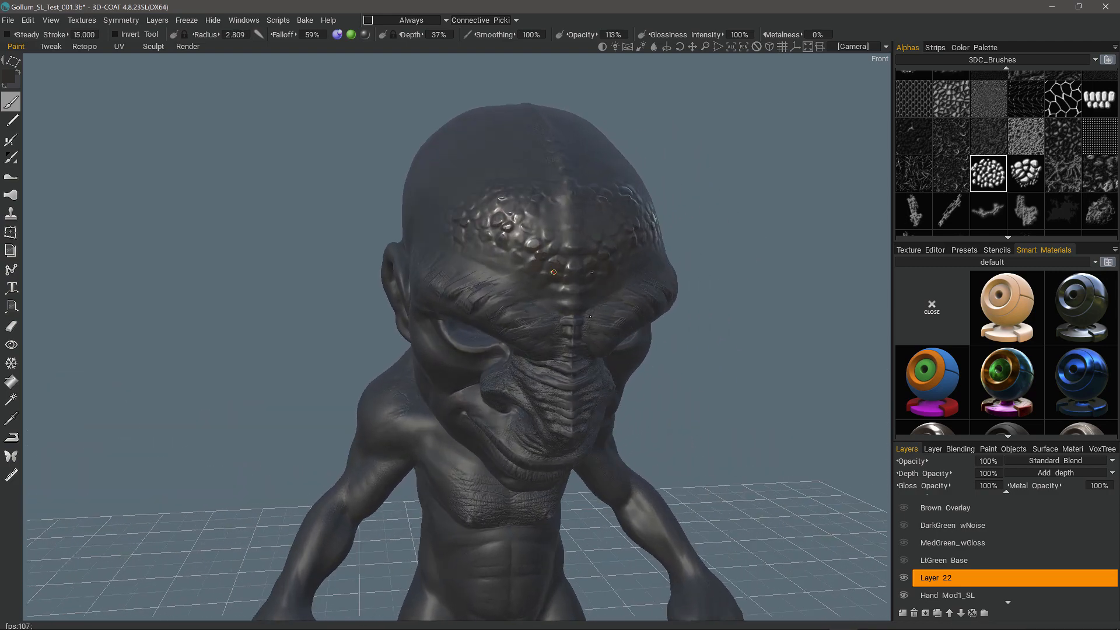
drag(593, 330, 593, 331)
alt+drag(592, 330, 483, 283)
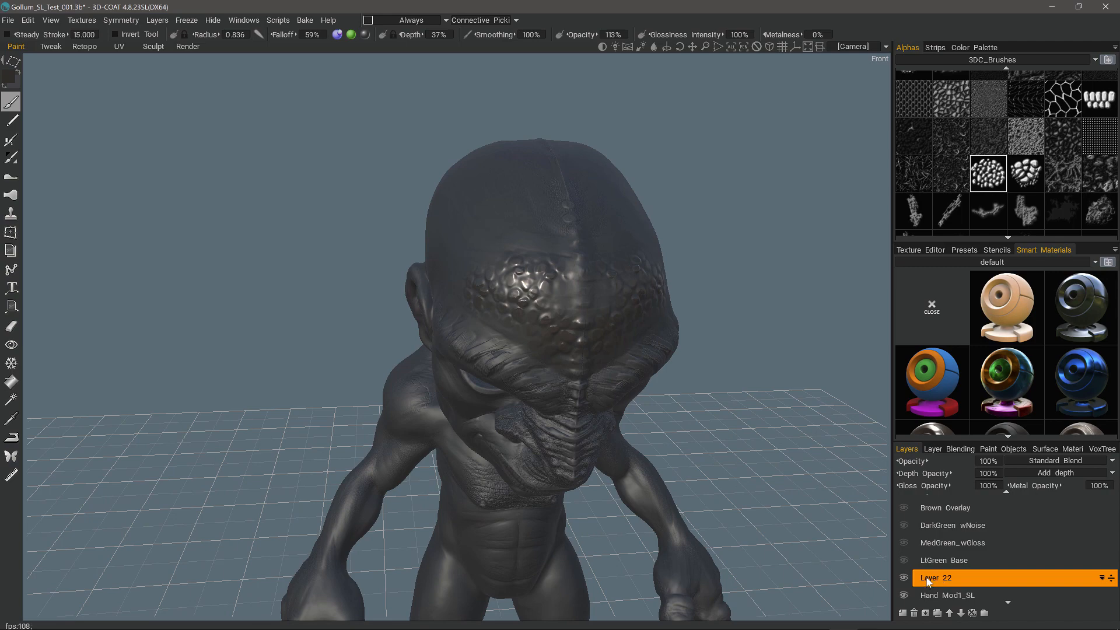
Open the list of Smart Materials folders
alt+drag(405, 351, 359, 358)
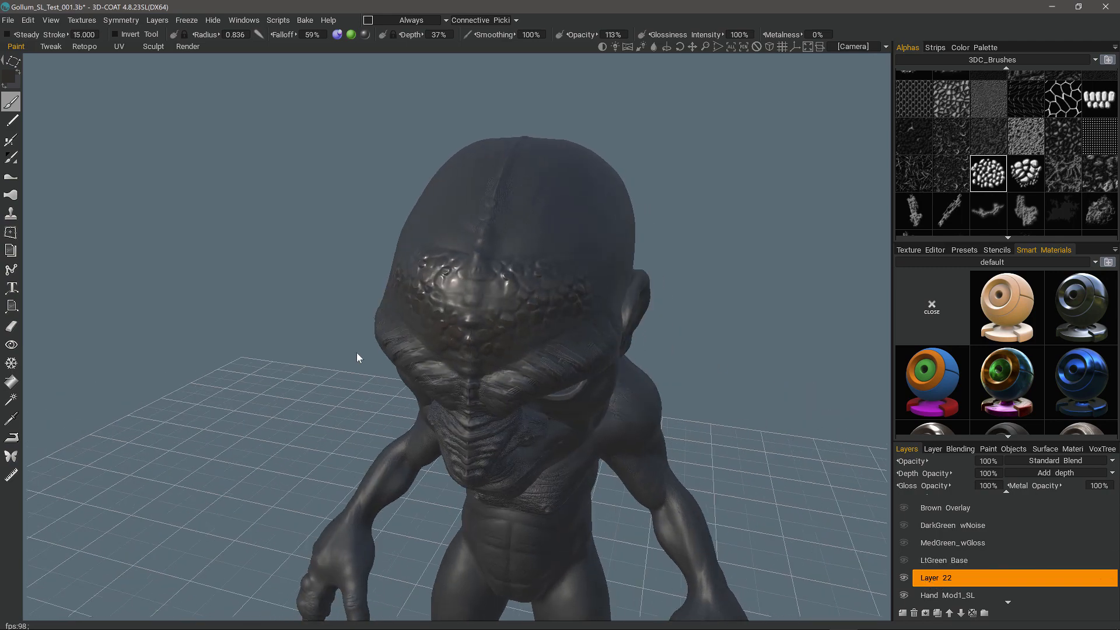
alt+drag(419, 325, 937, 236)
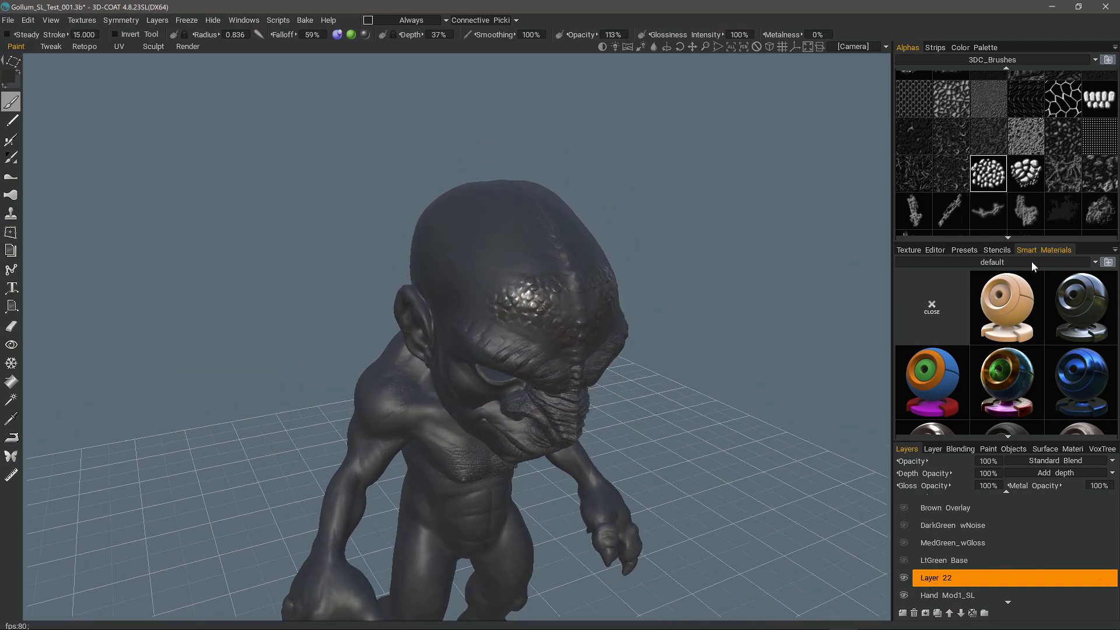
click(1008, 262)
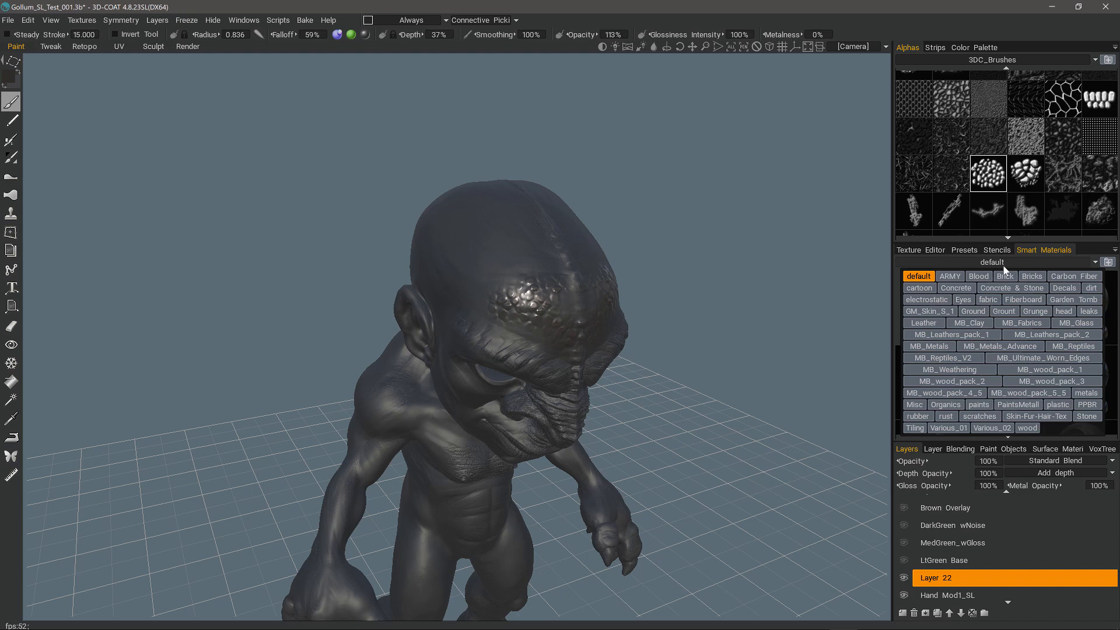